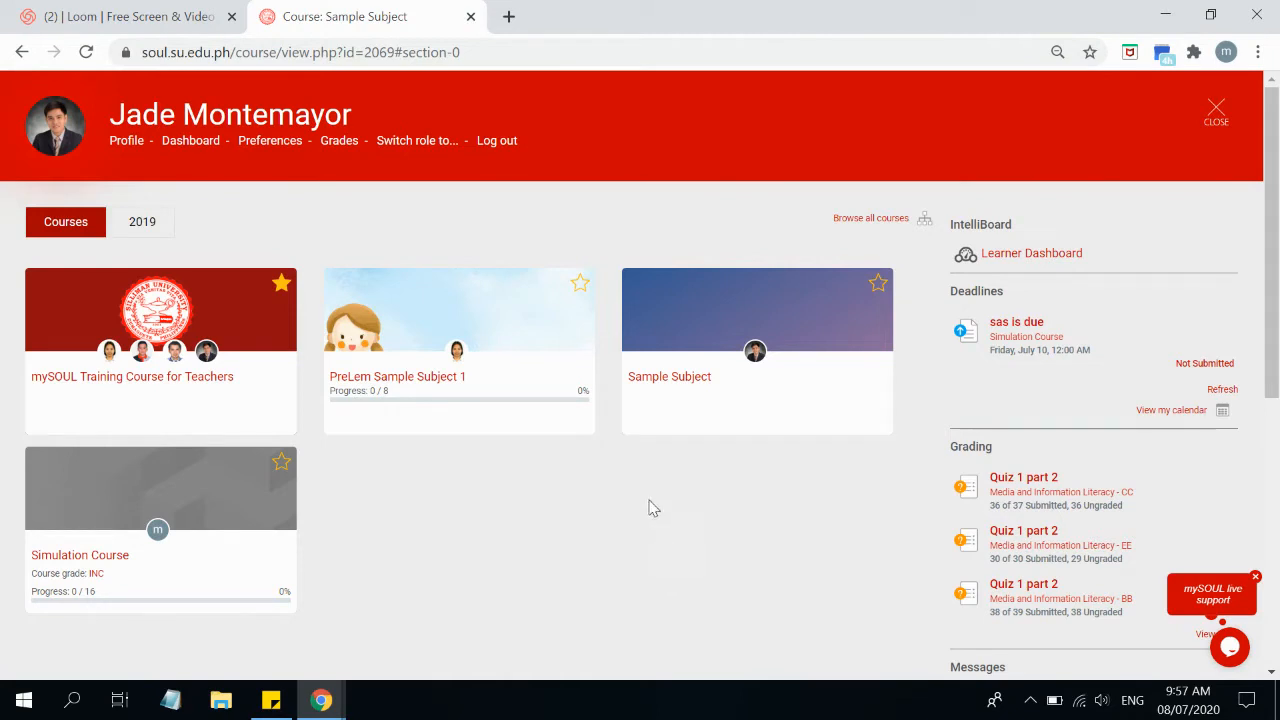
Open the Sample Subject course and create a new section titled "Attendance".
{"action": "left_click", "coordinate": [672, 378]}
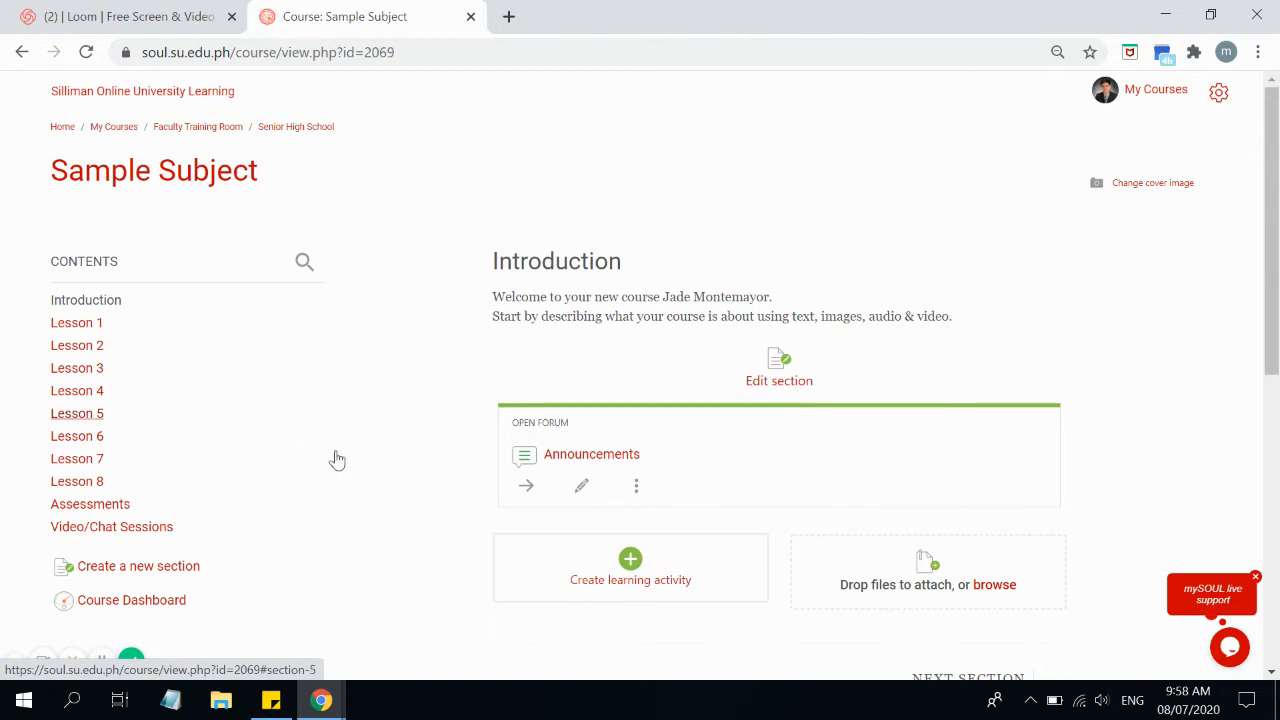
{"action": "left_click", "coordinate": [138, 567]}
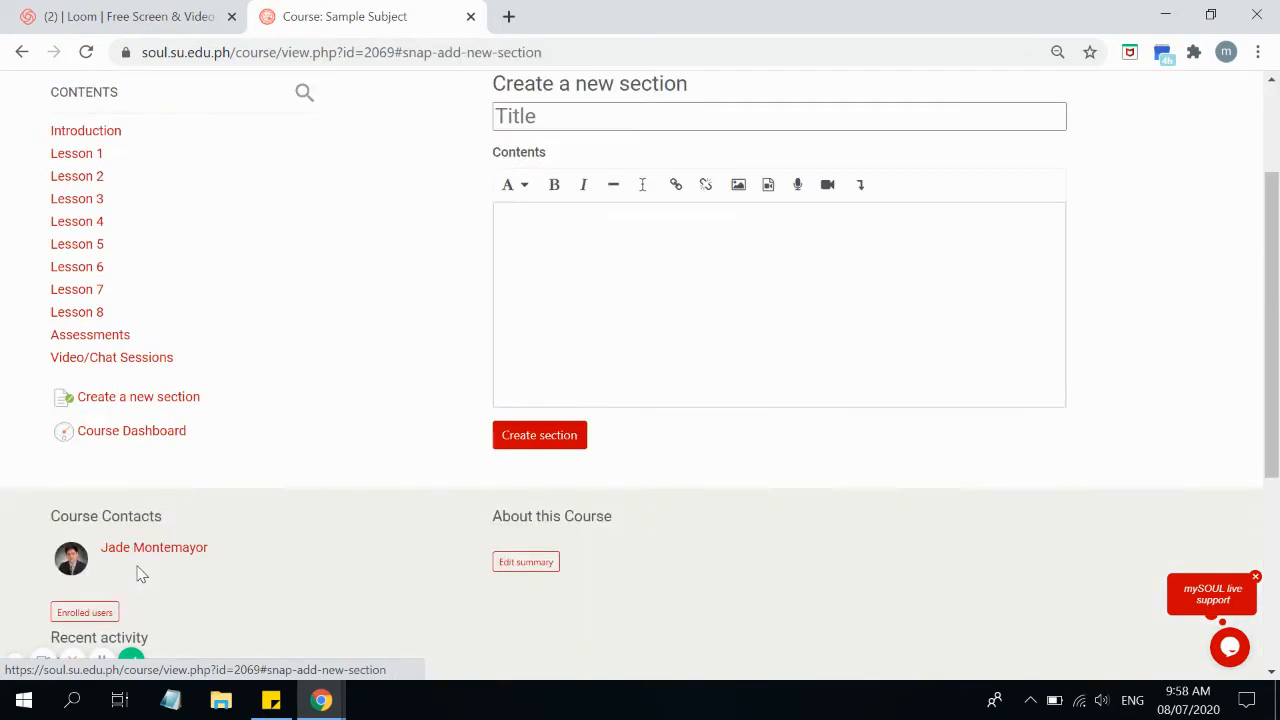
{"action": "left_click", "coordinate": [572, 115]}
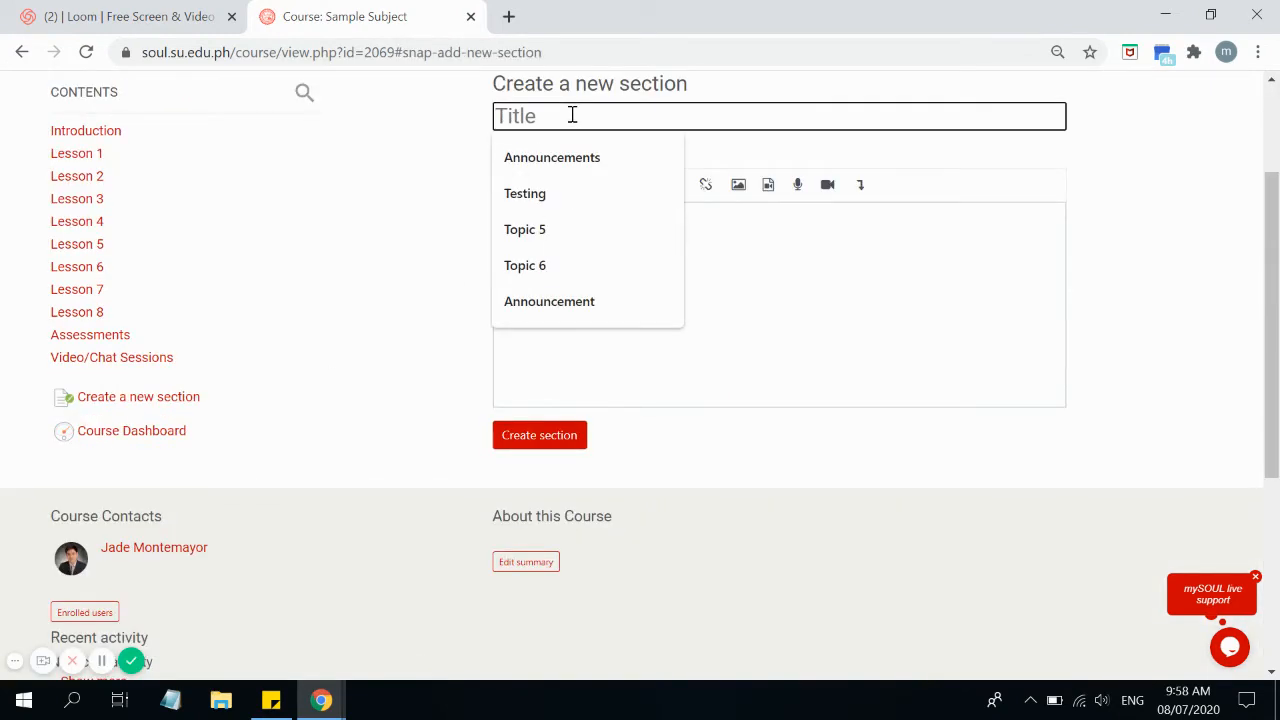
{"action": "type", "text": "Atte"}
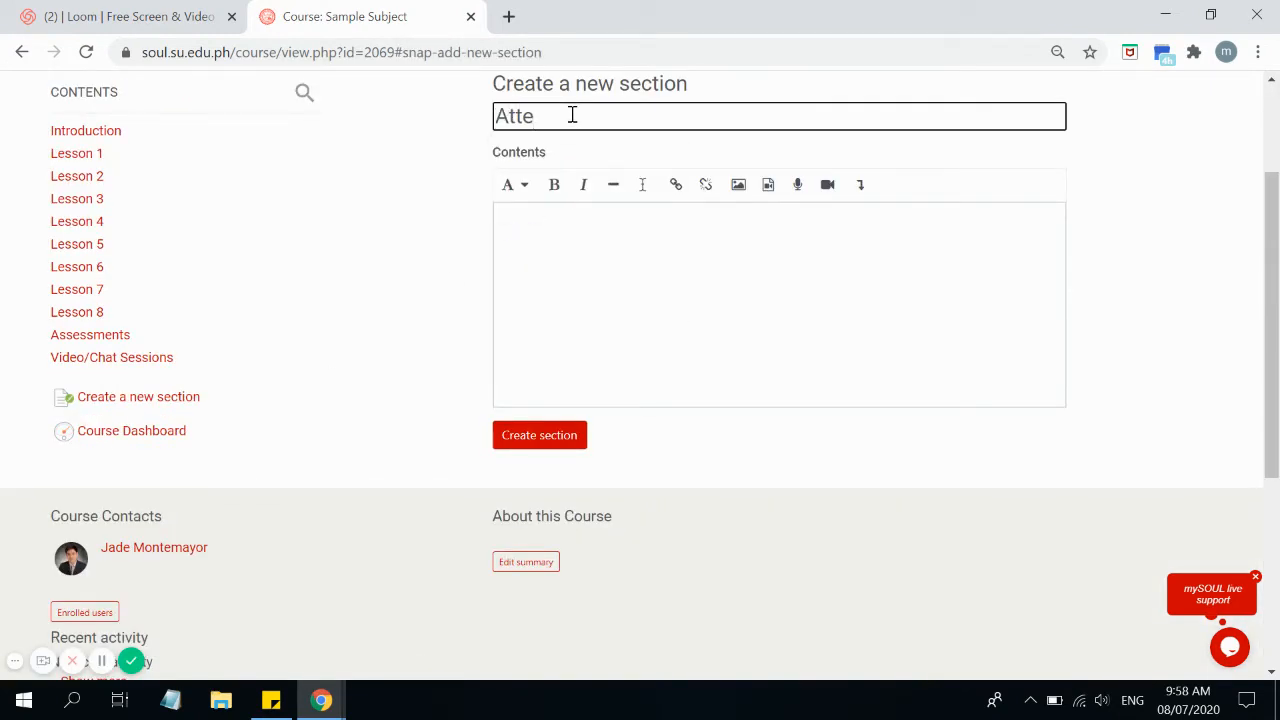
{"action": "type", "text": "ndance"}
{"action": "left_click", "coordinate": [546, 440]}
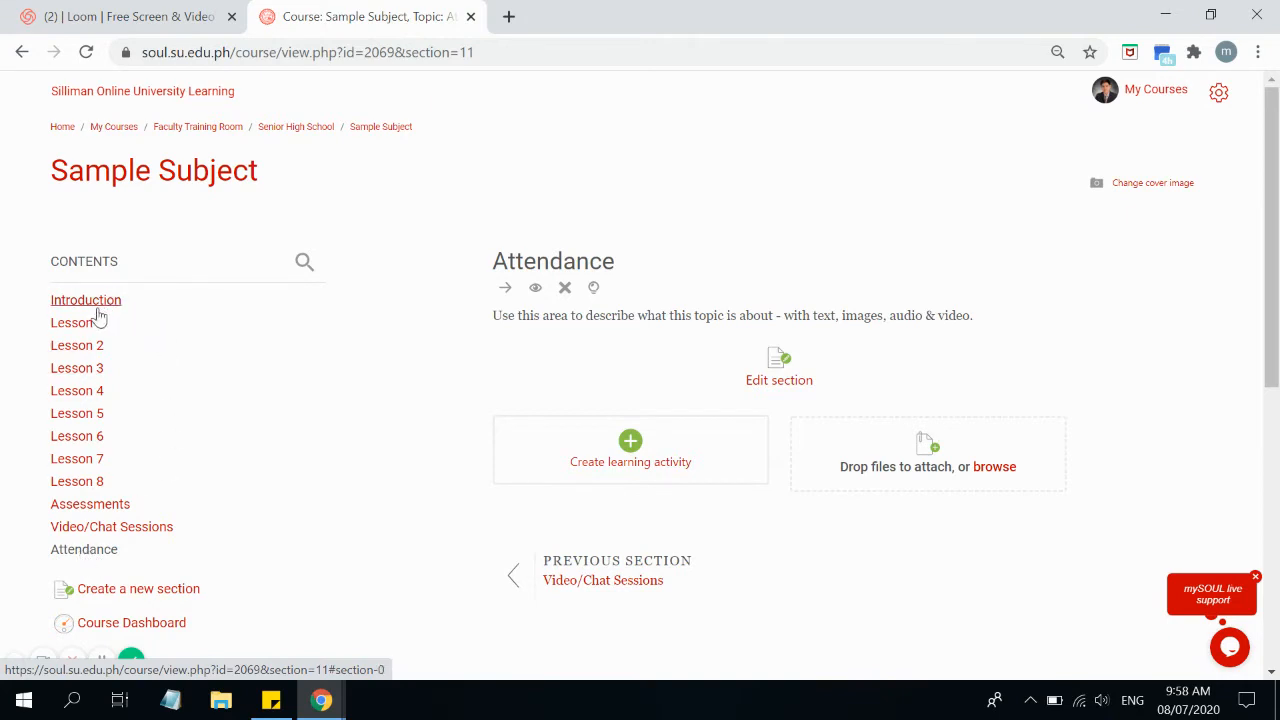
Move the Attendance section so that it sits before Lesson 1 in the course contents.
{"action": "left_click", "coordinate": [86, 553]}
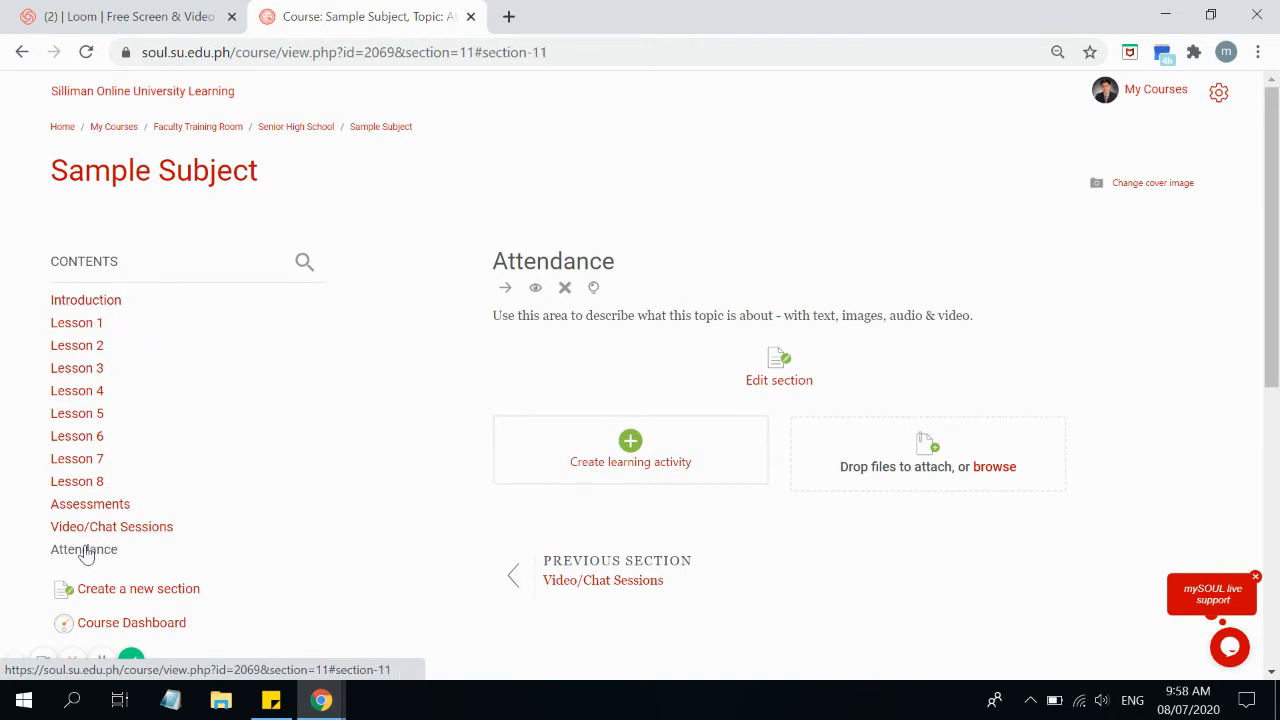
{"action": "left_click", "coordinate": [504, 290]}
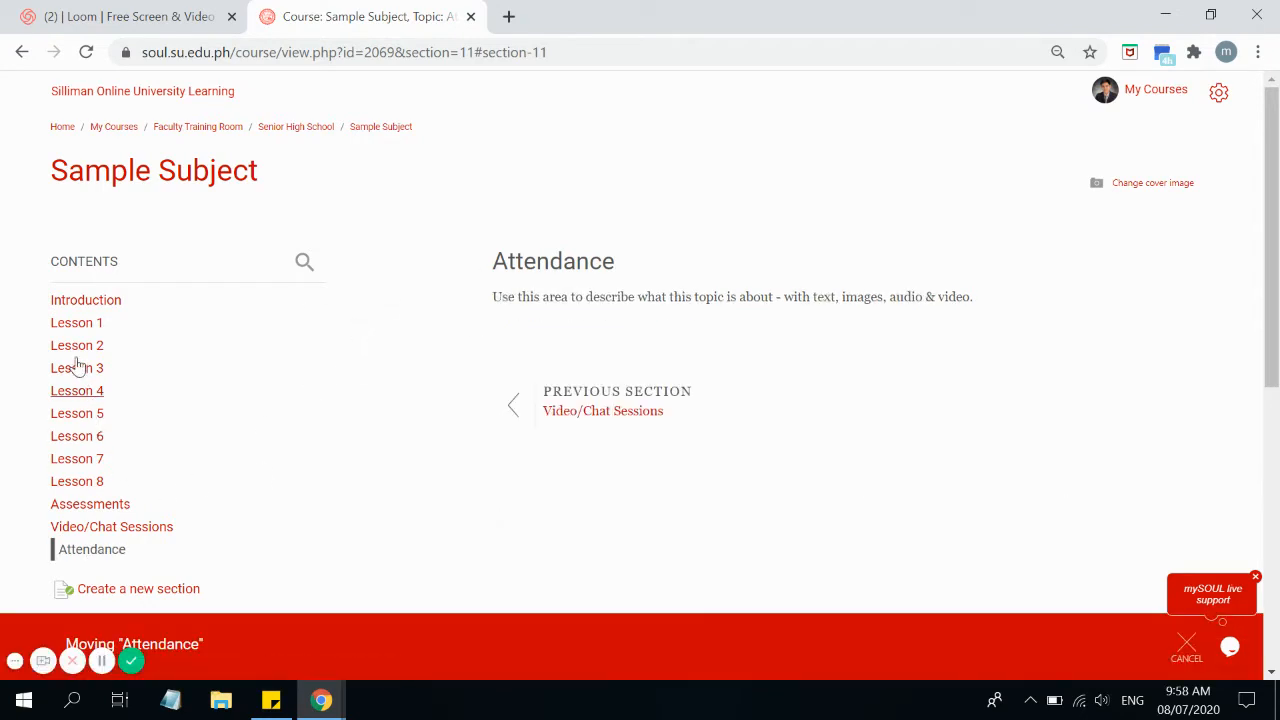
{"action": "left_click", "coordinate": [72, 322]}
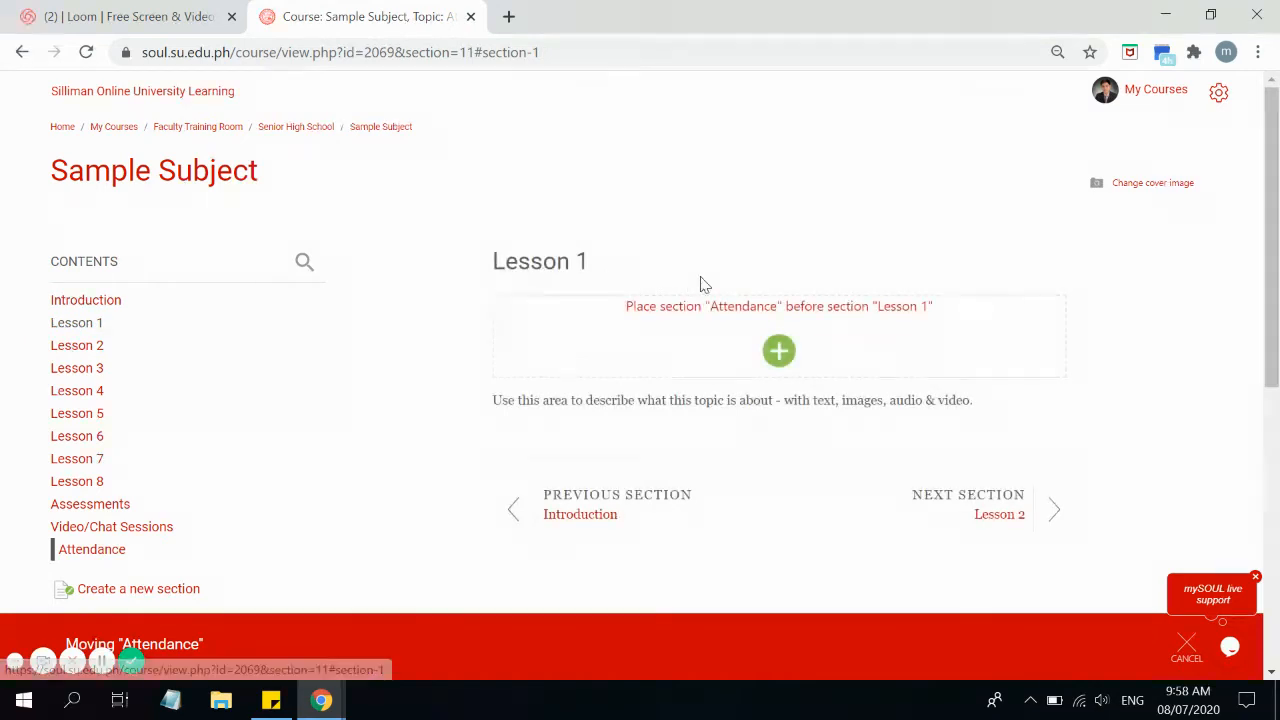
{"action": "left_click", "coordinate": [770, 306]}
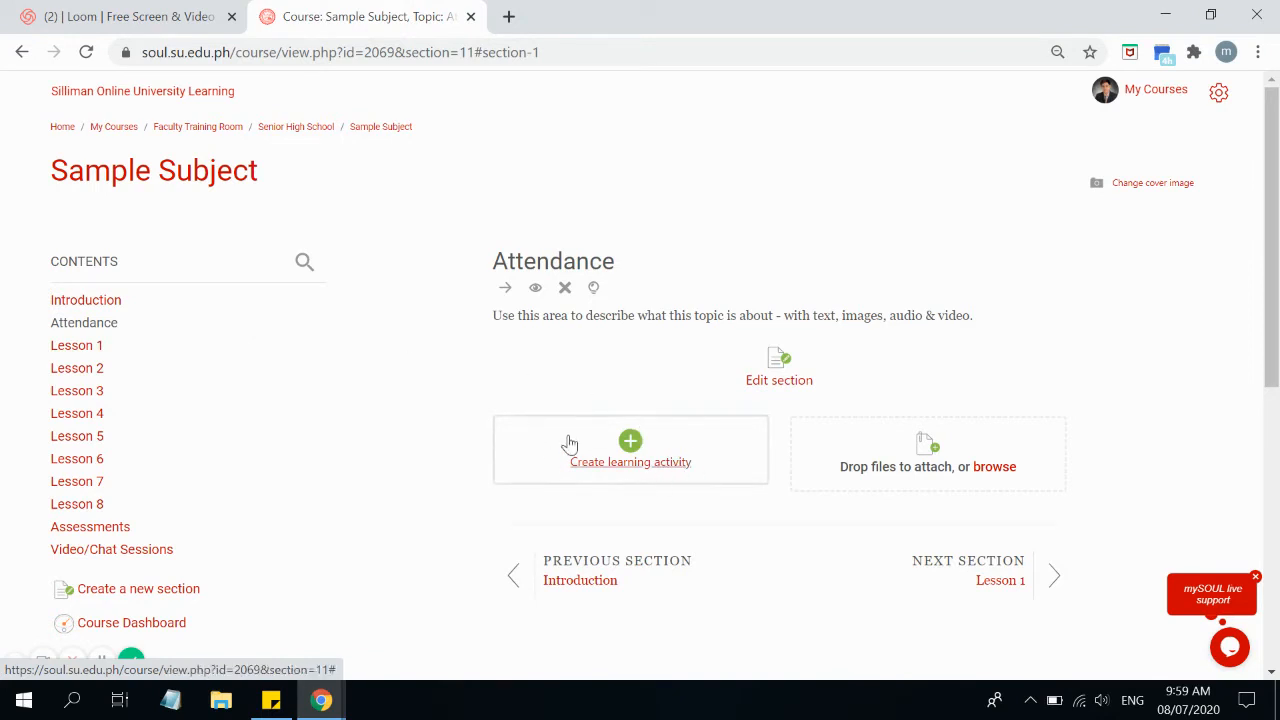
Add an Attendance activity to the Attendance section, keeping the name "Attendance" and an empty description, then save and display it.
{"action": "left_click", "coordinate": [632, 463]}
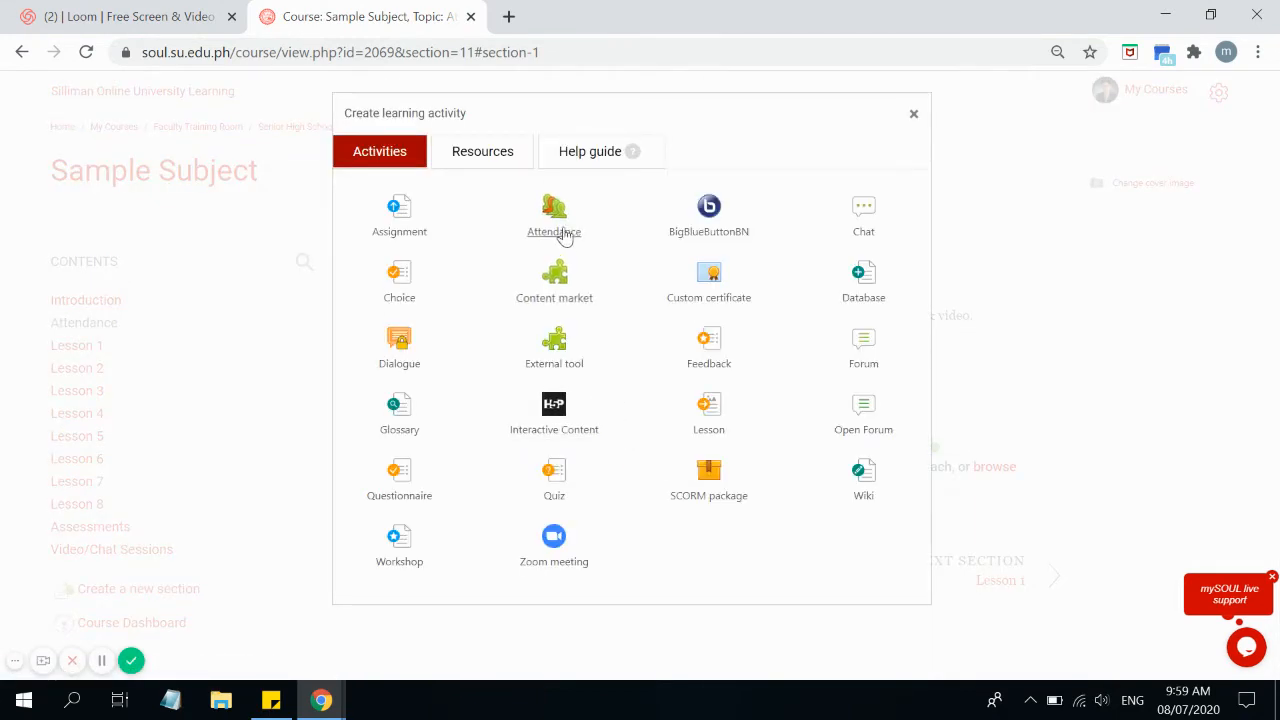
{"action": "left_click", "coordinate": [556, 216]}
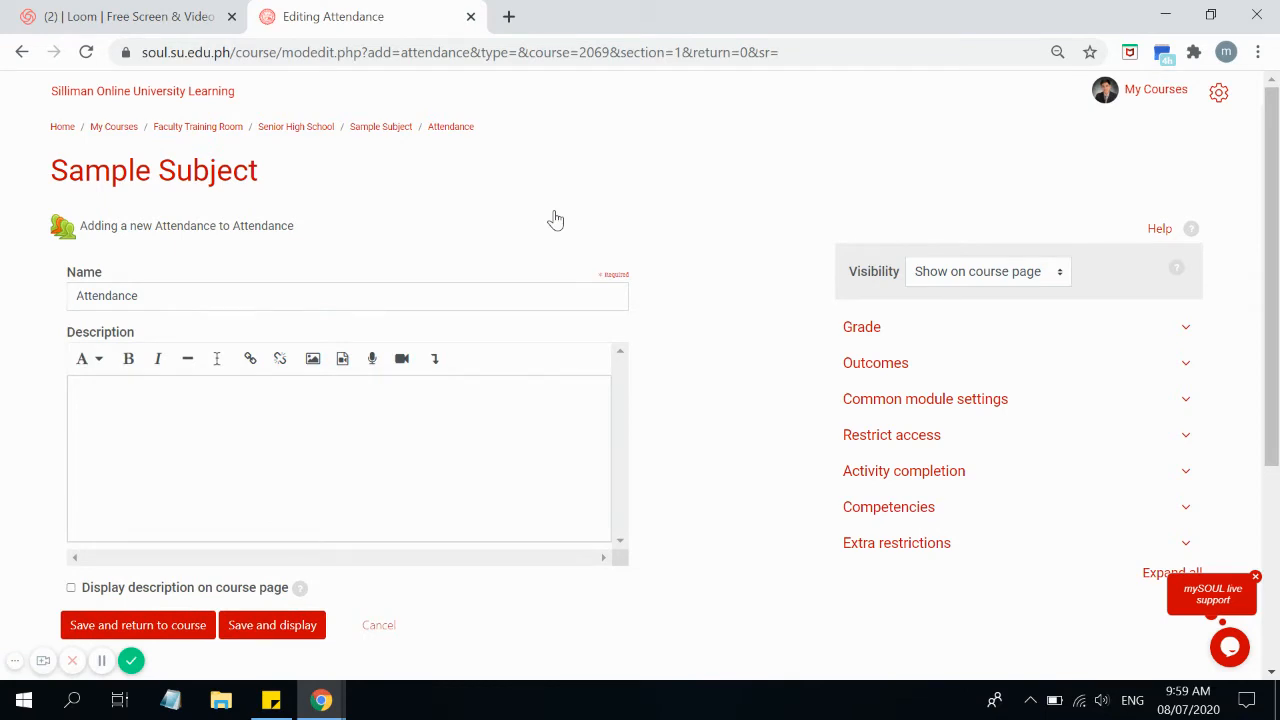
{"action": "left_click", "coordinate": [231, 302]}
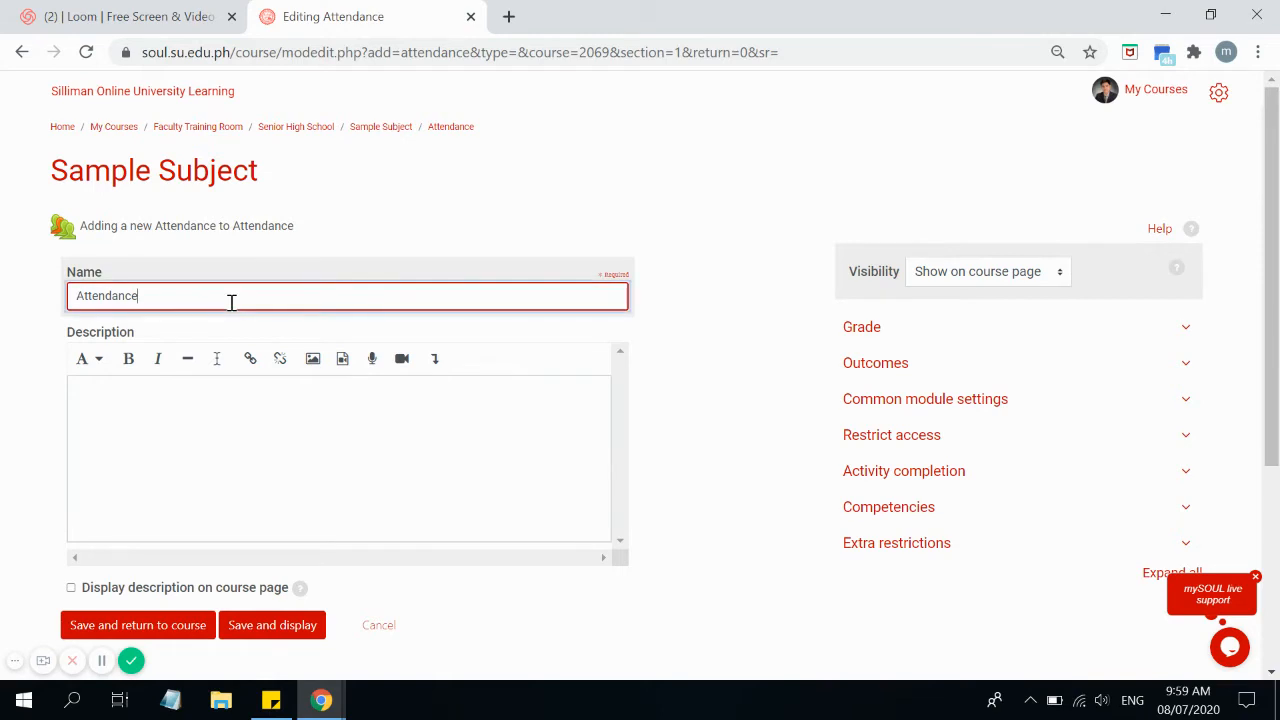
{"action": "left_click", "coordinate": [335, 423]}
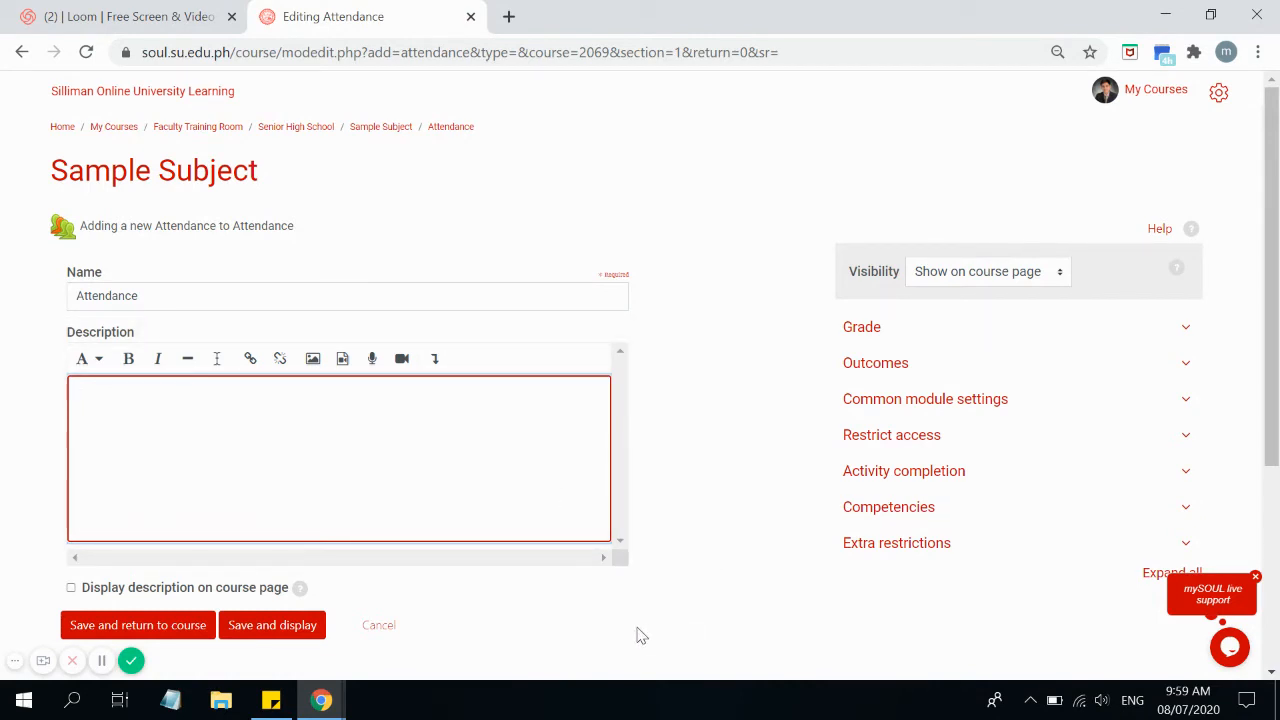
{"action": "left_click", "coordinate": [277, 638]}
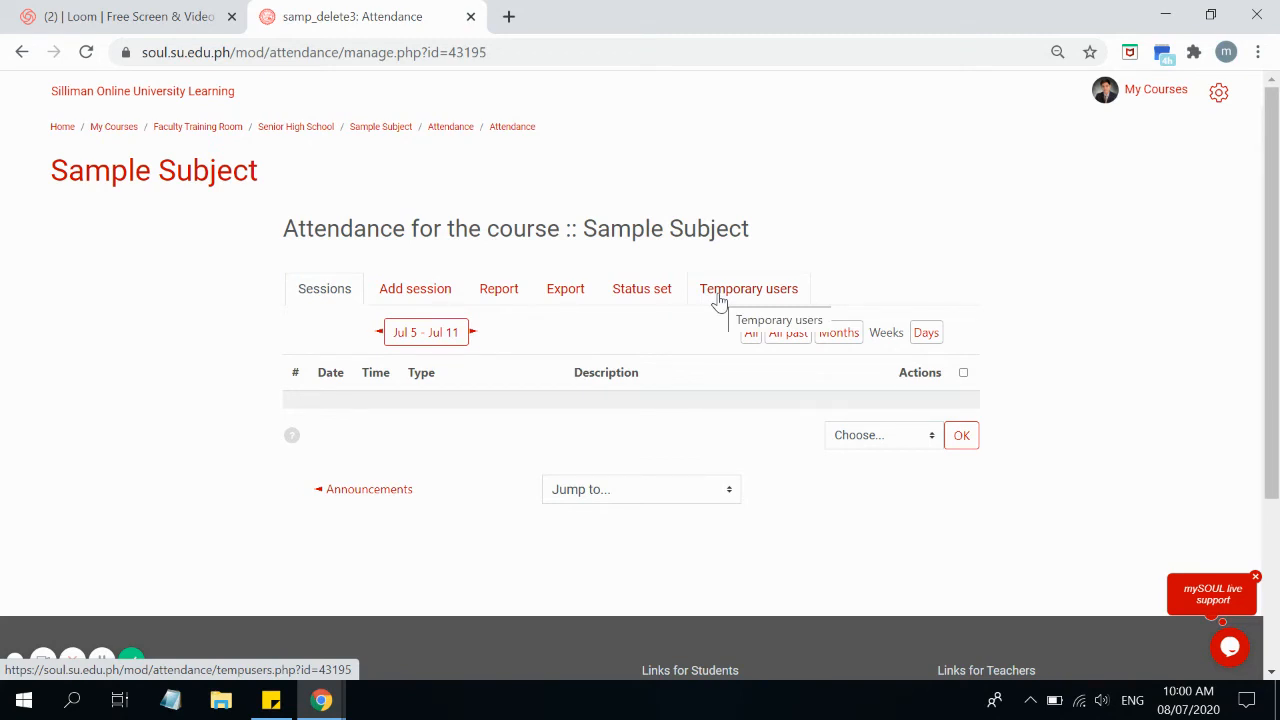
Start adding an attendance session and set its date to 24 August 2020.
{"action": "left_click", "coordinate": [430, 292]}
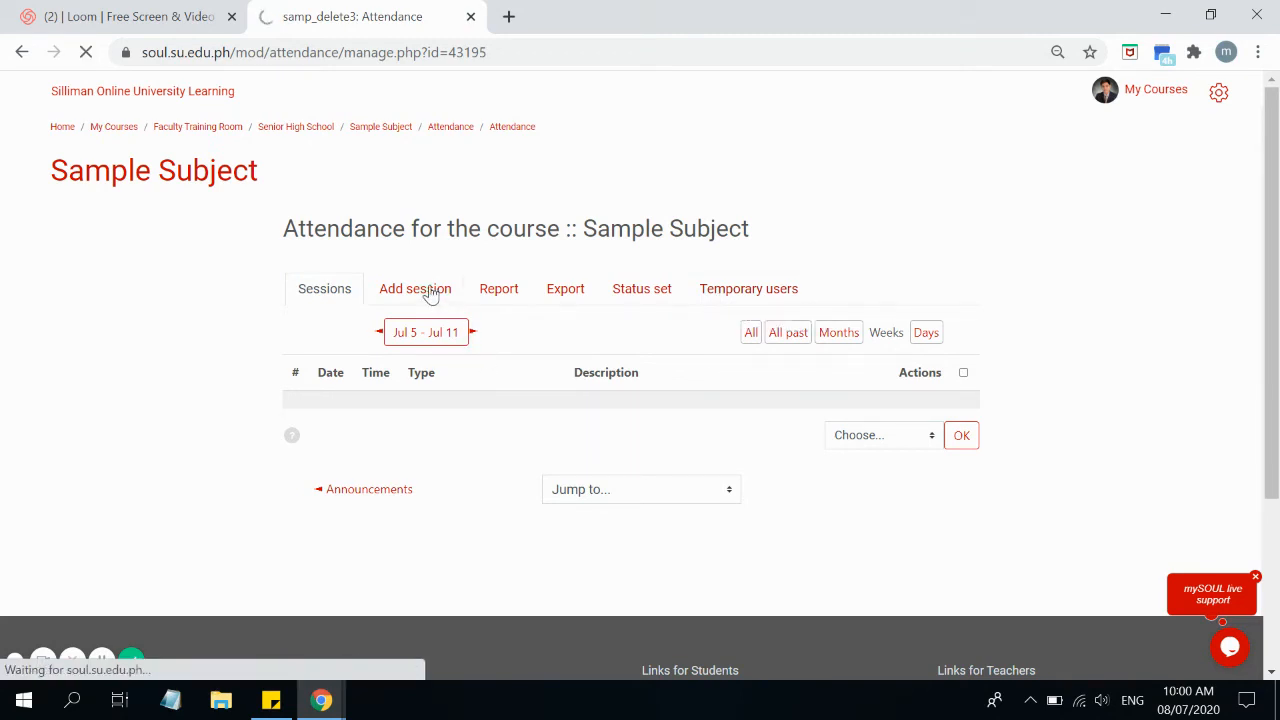
{"action": "scroll", "coordinate": [585, 310], "scroll_direction": "down", "scroll_amount": 1}
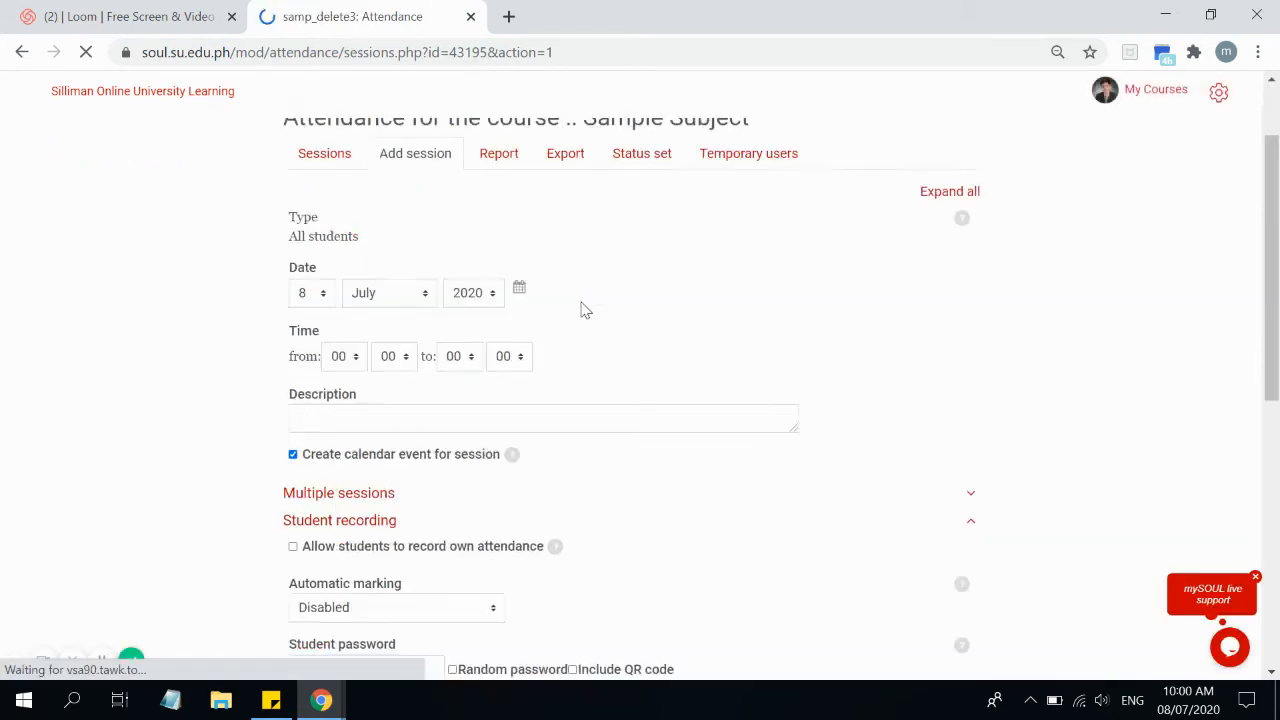
{"action": "scroll", "coordinate": [585, 310], "scroll_direction": "down", "scroll_amount": 1}
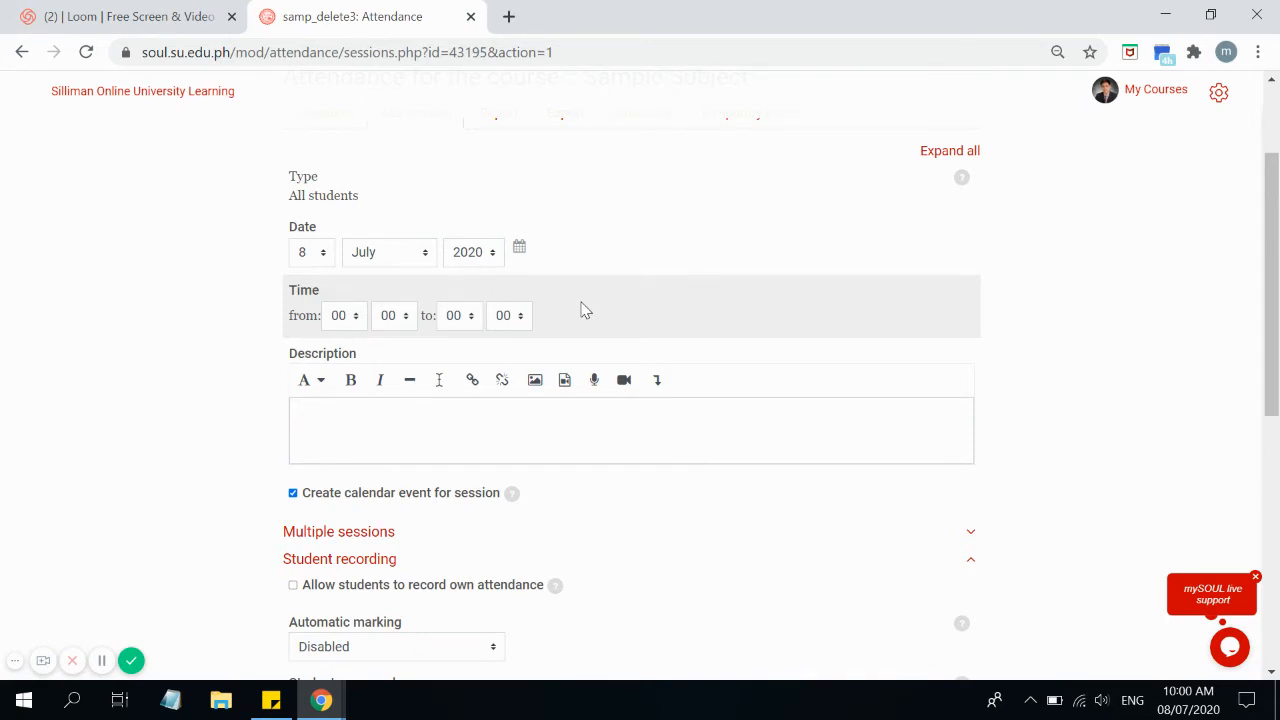
{"action": "scroll", "coordinate": [585, 310], "scroll_direction": "up", "scroll_amount": 1}
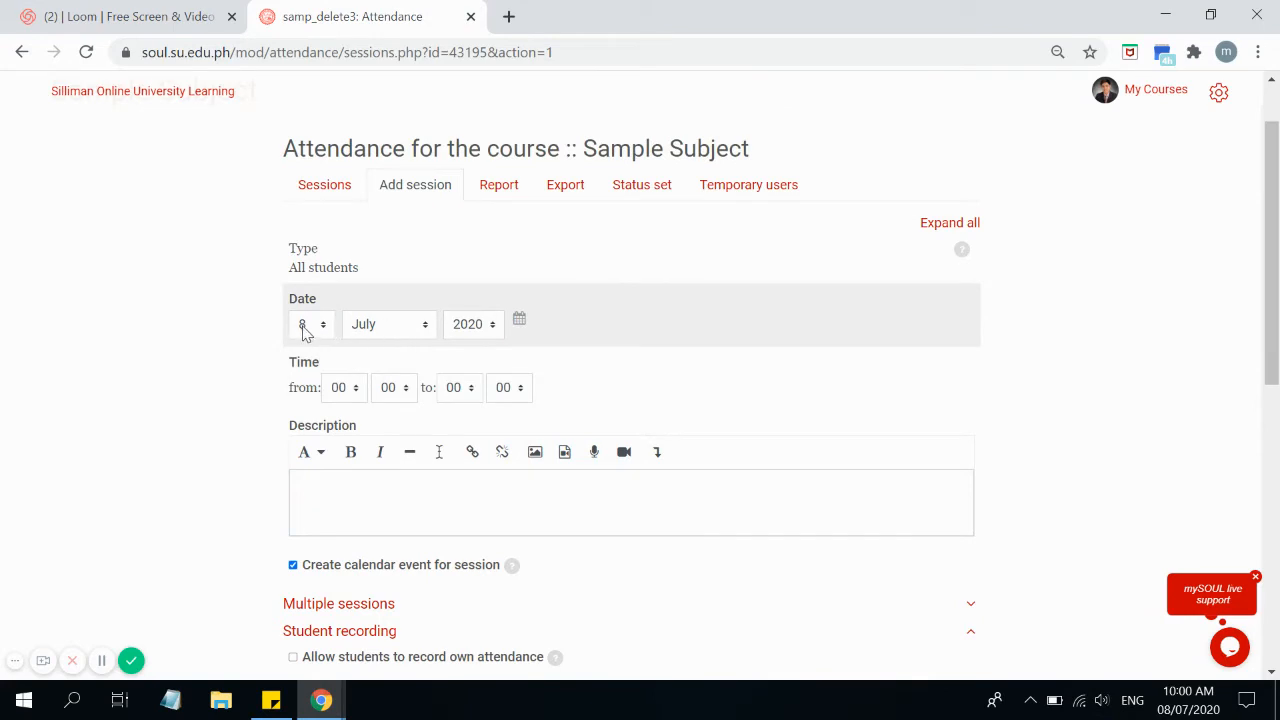
{"action": "left_click", "coordinate": [314, 330]}
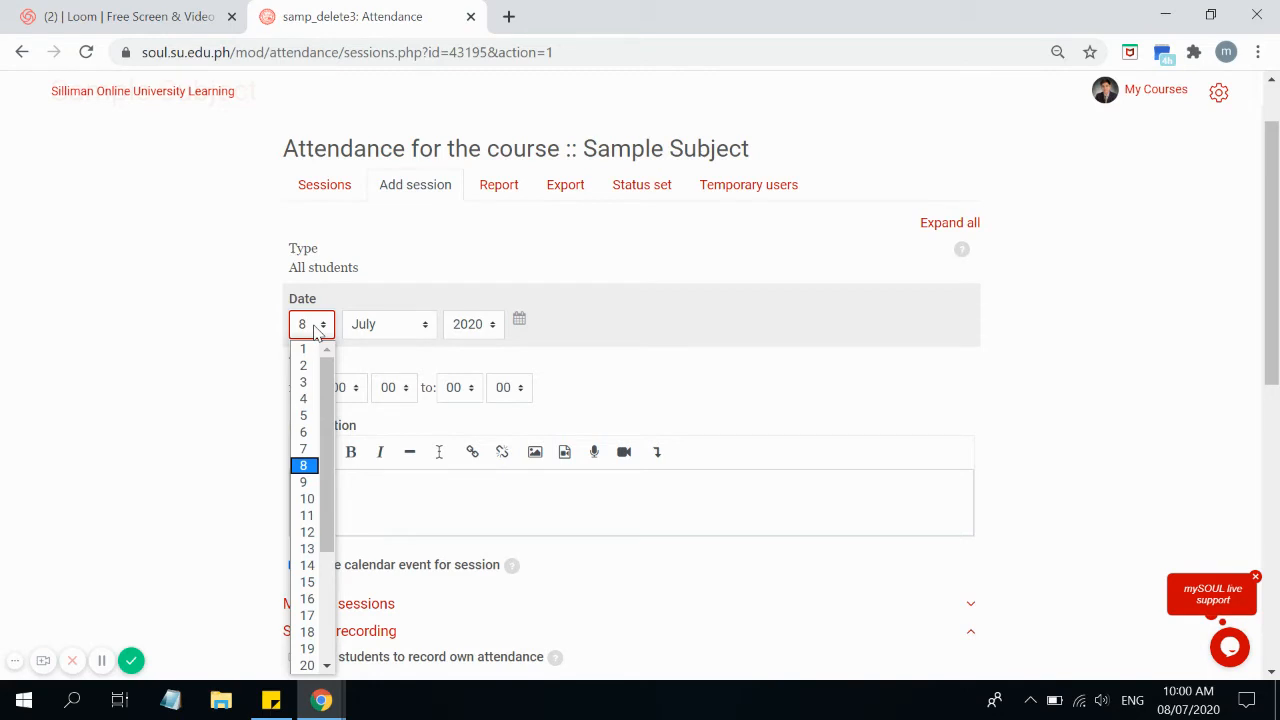
{"action": "left_click", "coordinate": [240, 292]}
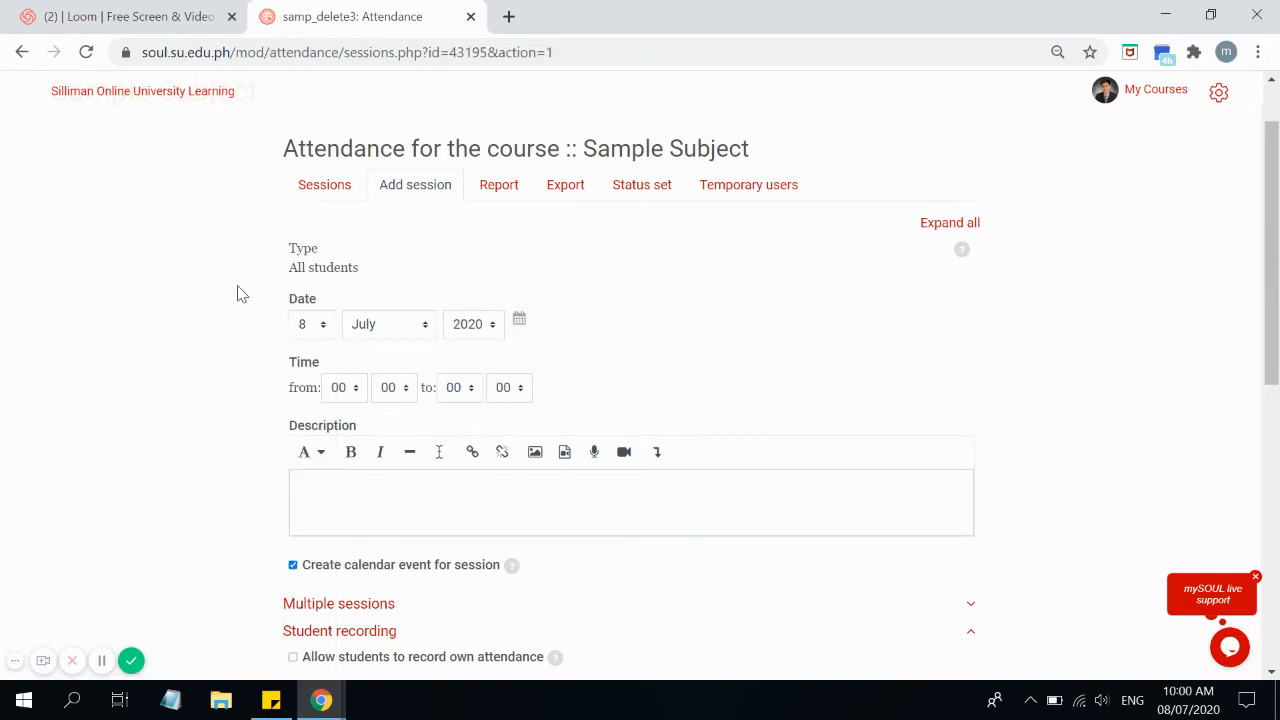
{"action": "left_click", "coordinate": [311, 325]}
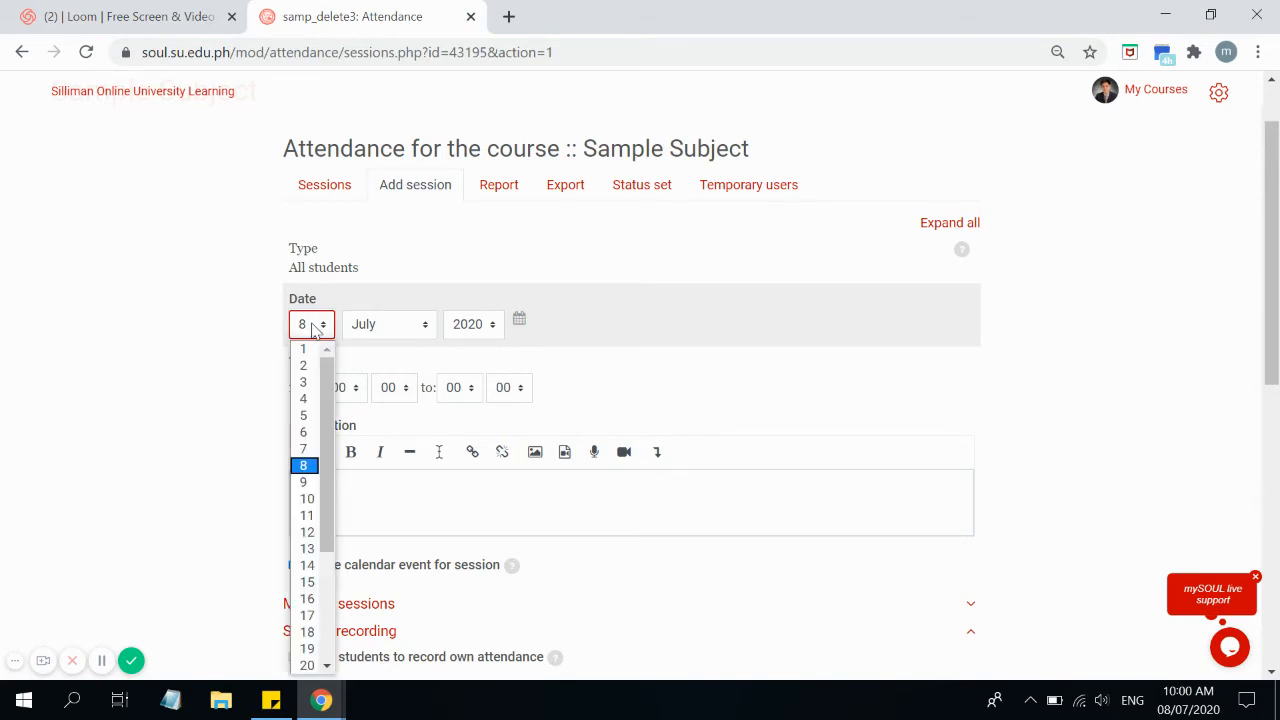
{"action": "left_click_drag", "start_coordinate": [326, 372], "coordinate": [331, 437]}
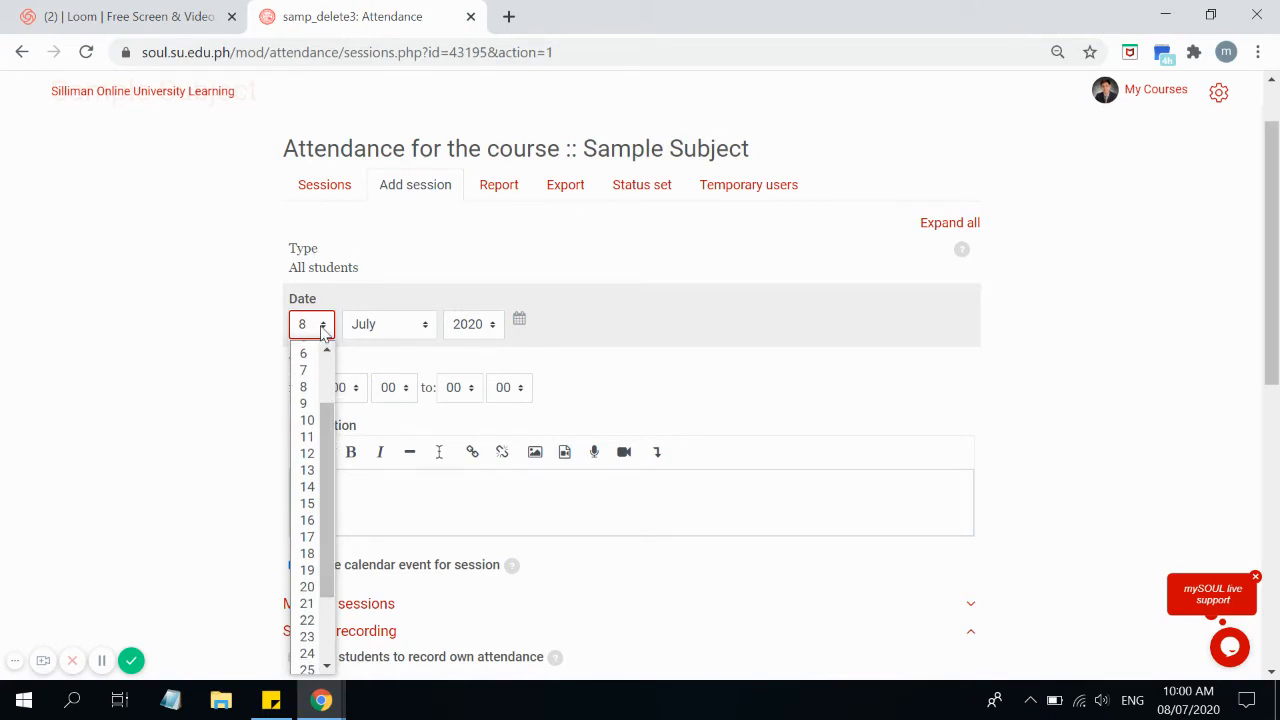
{"action": "left_click_drag", "start_coordinate": [327, 428], "coordinate": [323, 483]}
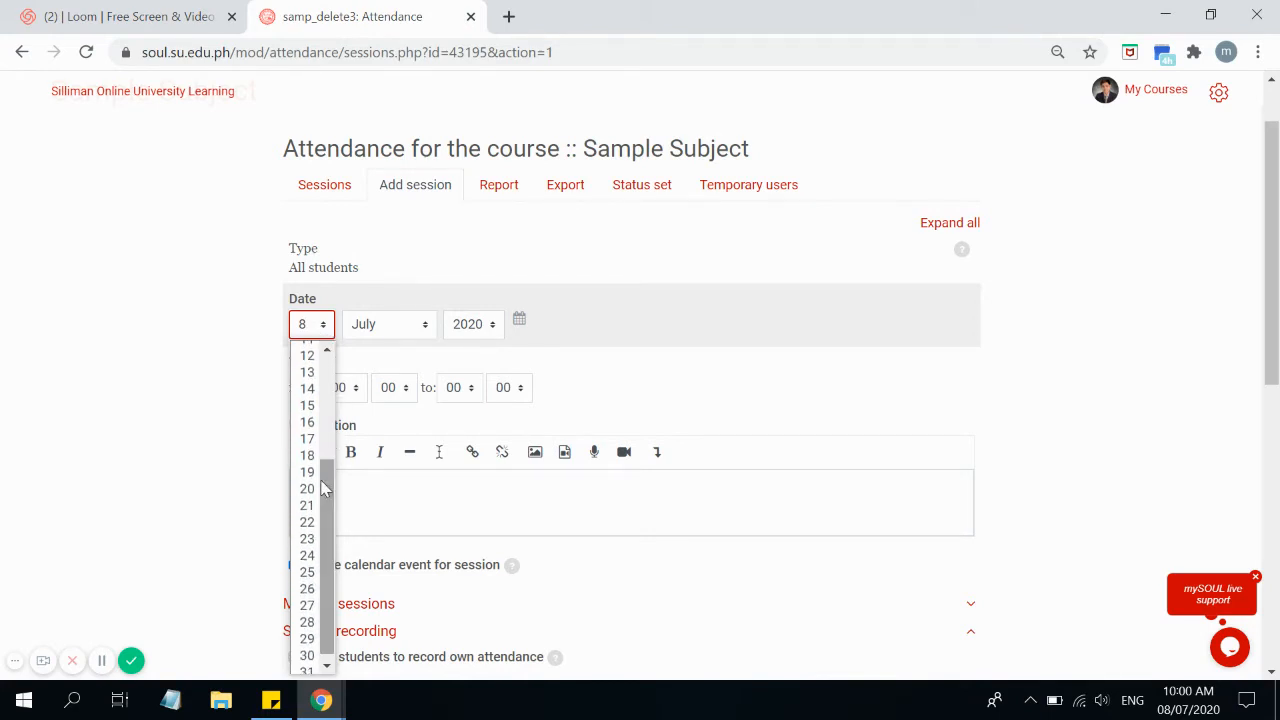
{"action": "left_click", "coordinate": [307, 553]}
{"action": "left_click", "coordinate": [421, 324]}
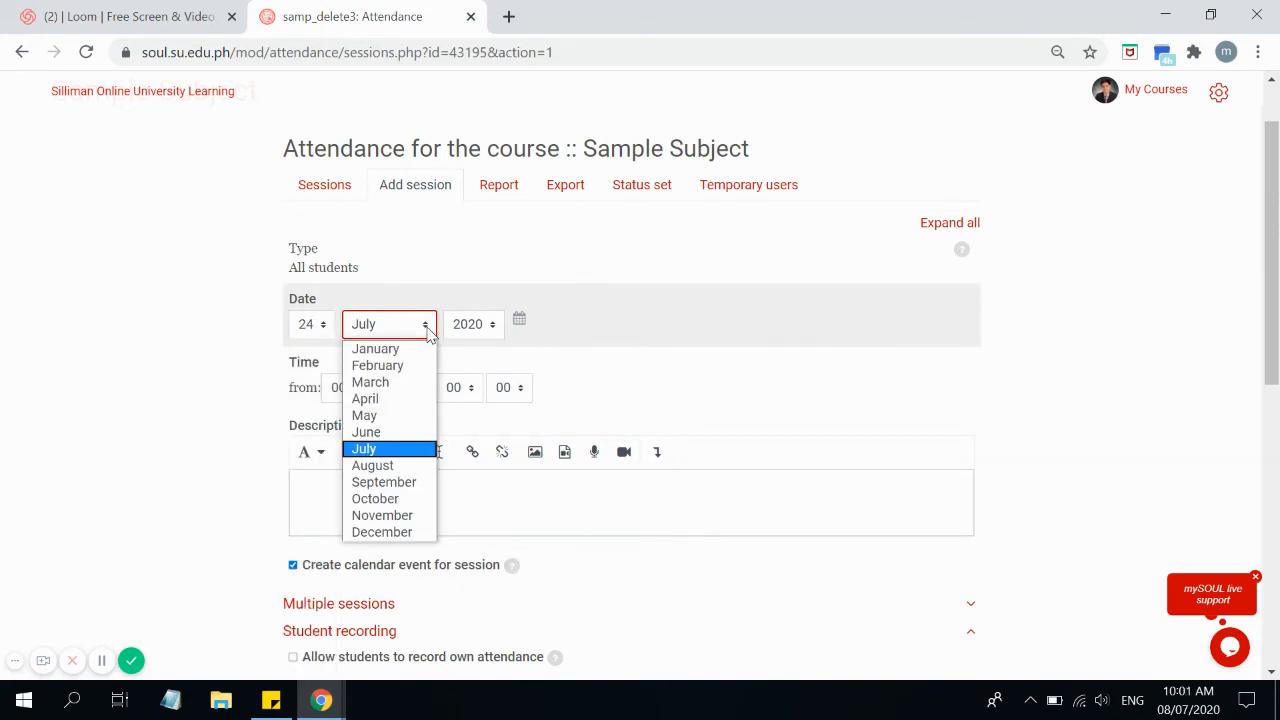
{"action": "left_click", "coordinate": [380, 467]}
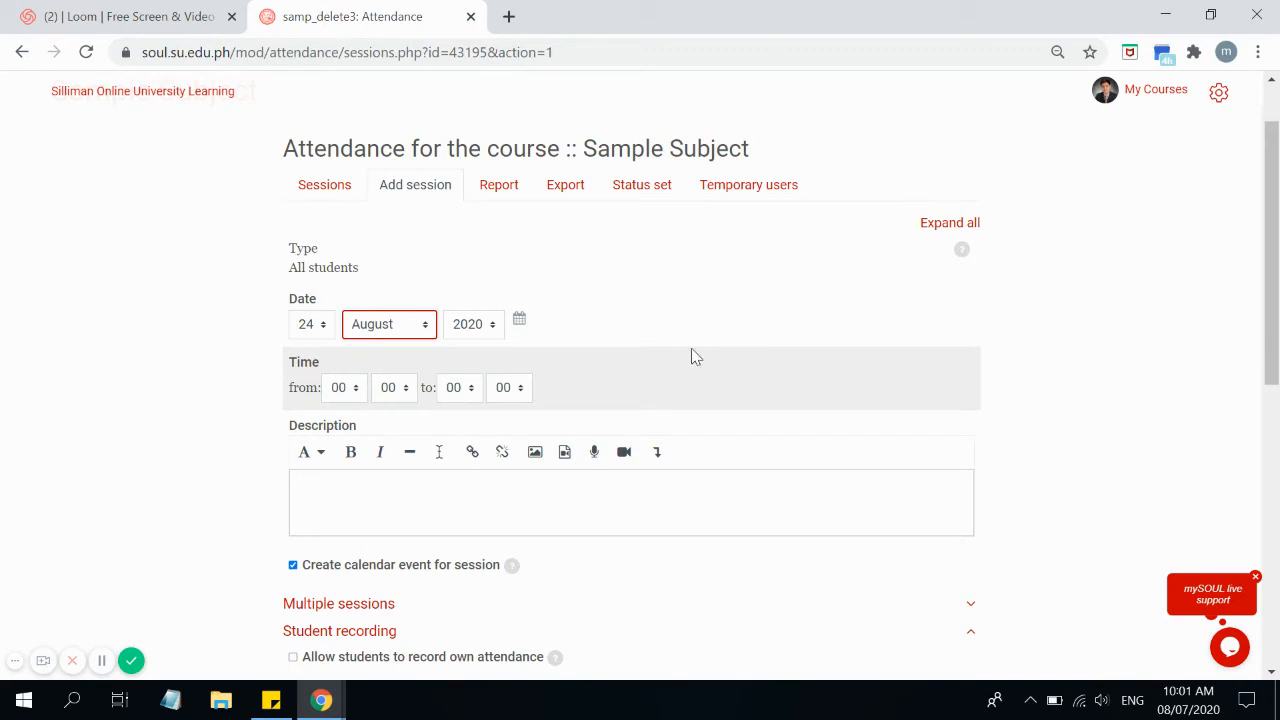
{"action": "left_click", "coordinate": [519, 320]}
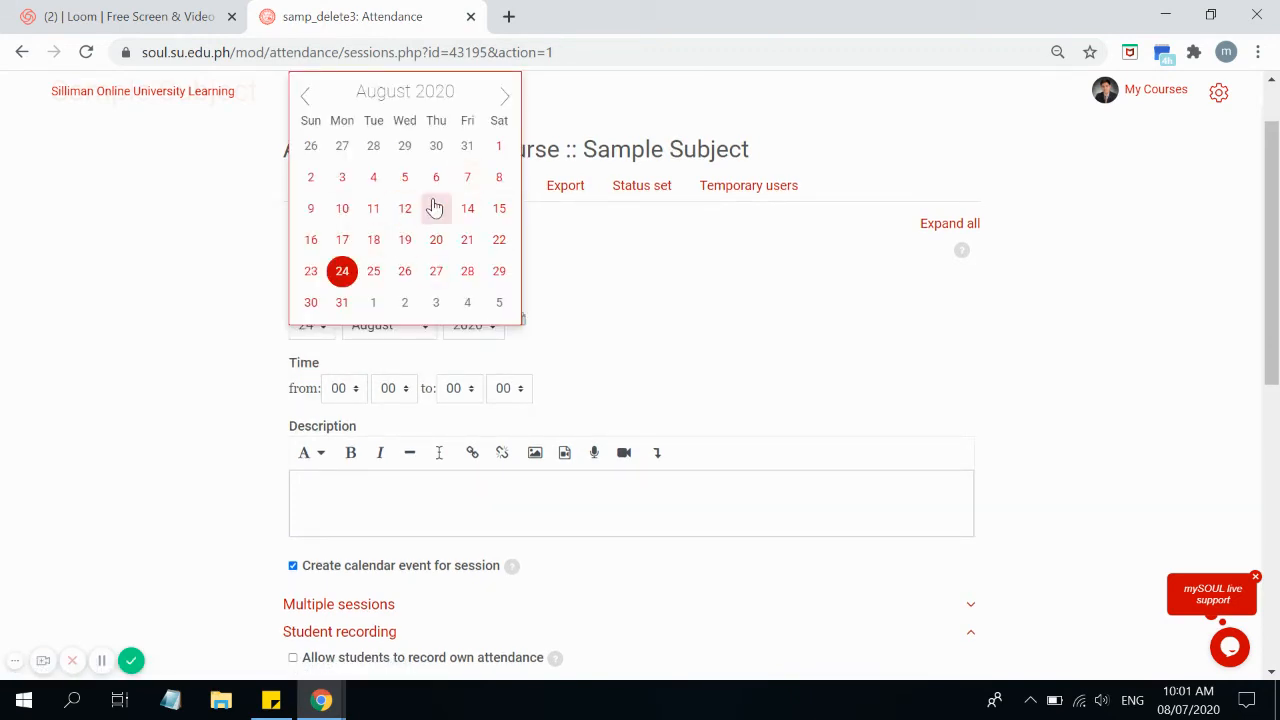
{"action": "left_click", "coordinate": [244, 338]}
Set the session time from 10:00 to 11:30.
{"action": "scroll", "coordinate": [732, 368], "scroll_direction": "down", "scroll_amount": 1}
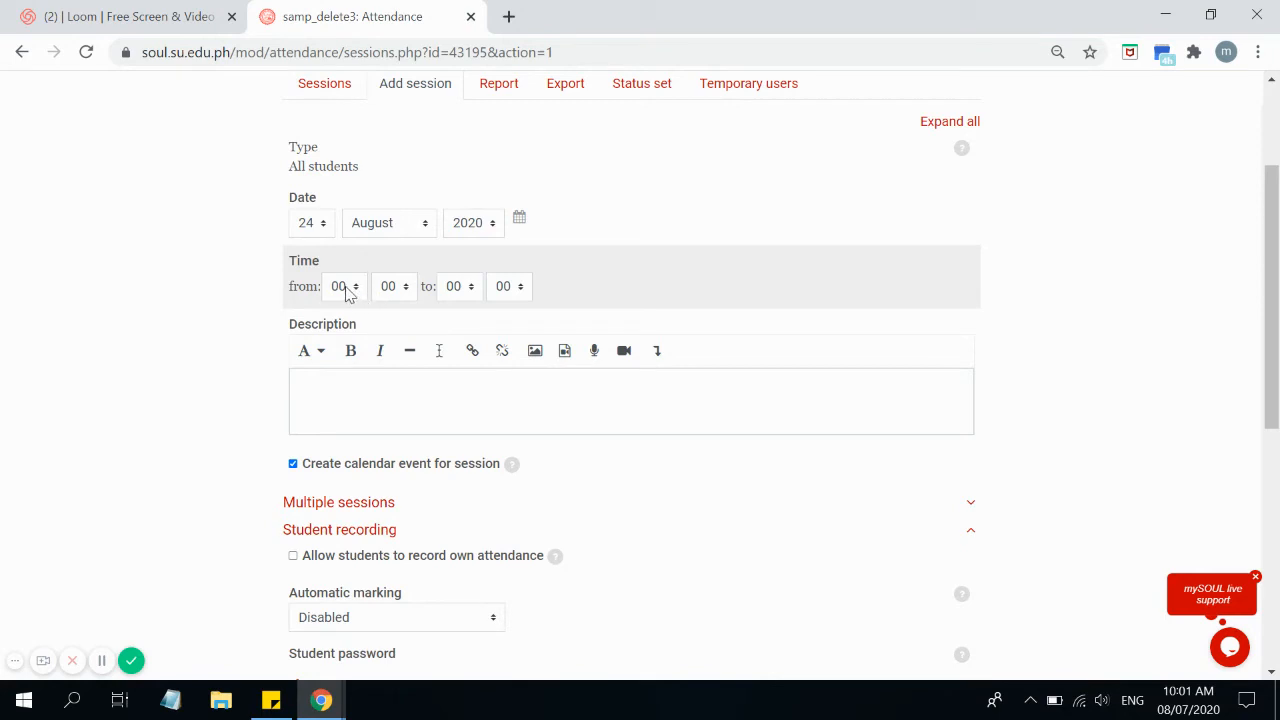
{"action": "left_click", "coordinate": [346, 288]}
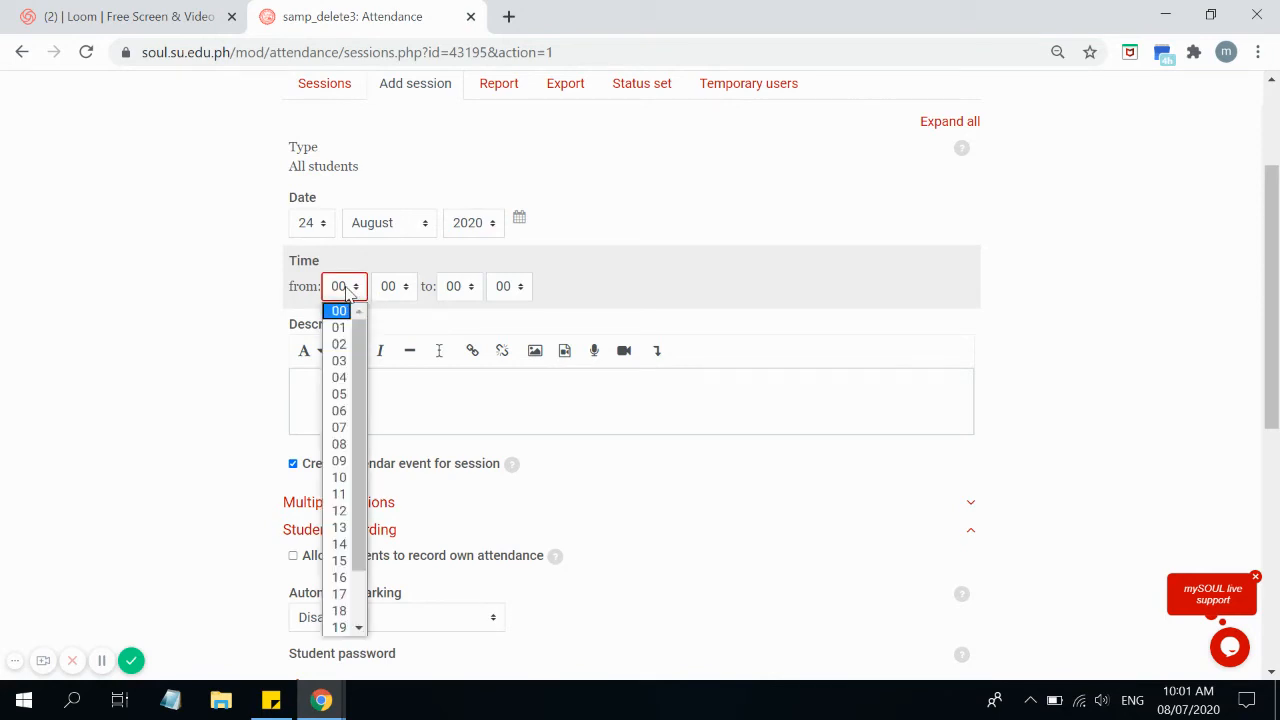
{"action": "left_click", "coordinate": [339, 478]}
{"action": "left_click", "coordinate": [460, 288]}
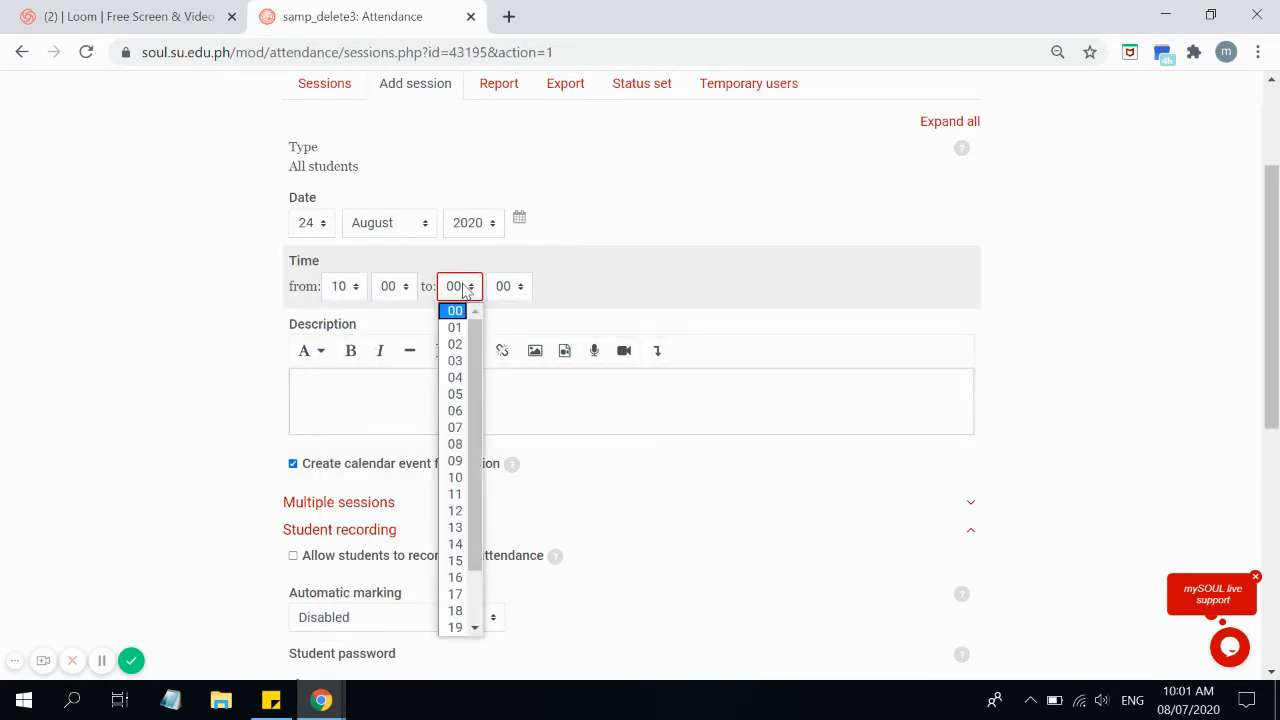
{"action": "left_click", "coordinate": [455, 494]}
{"action": "left_click", "coordinate": [517, 285]}
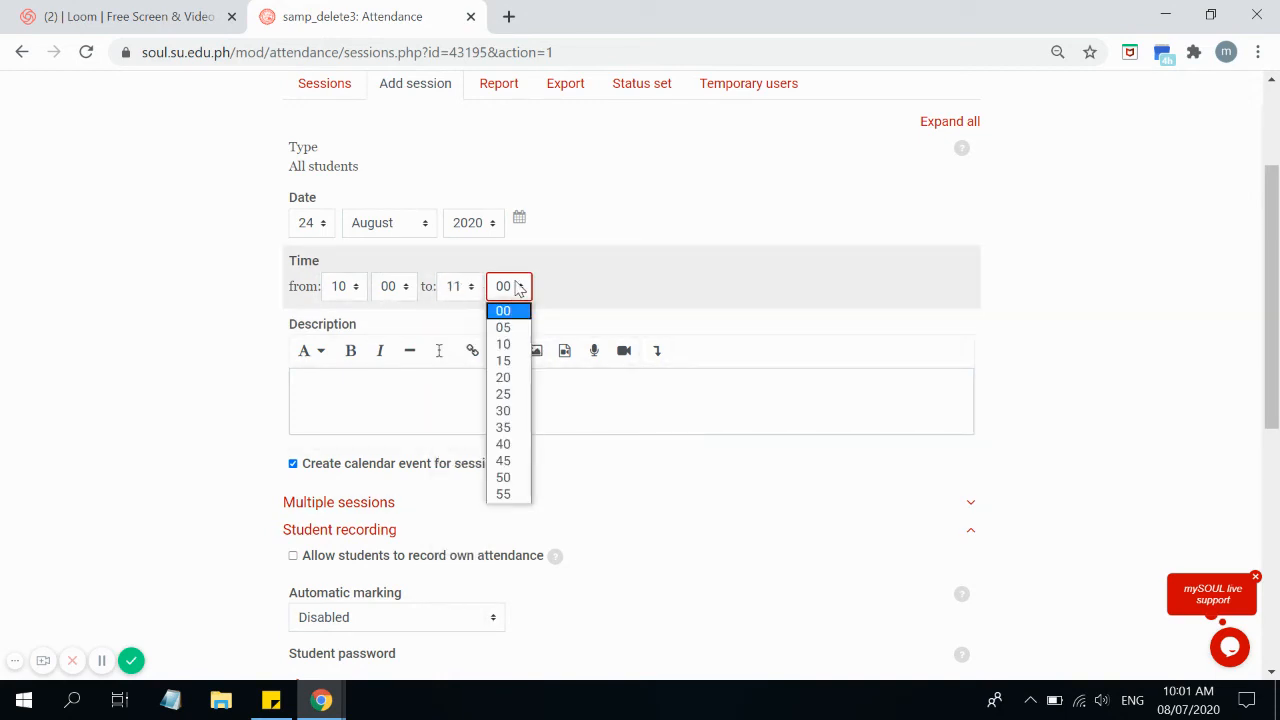
{"action": "left_click", "coordinate": [514, 411]}
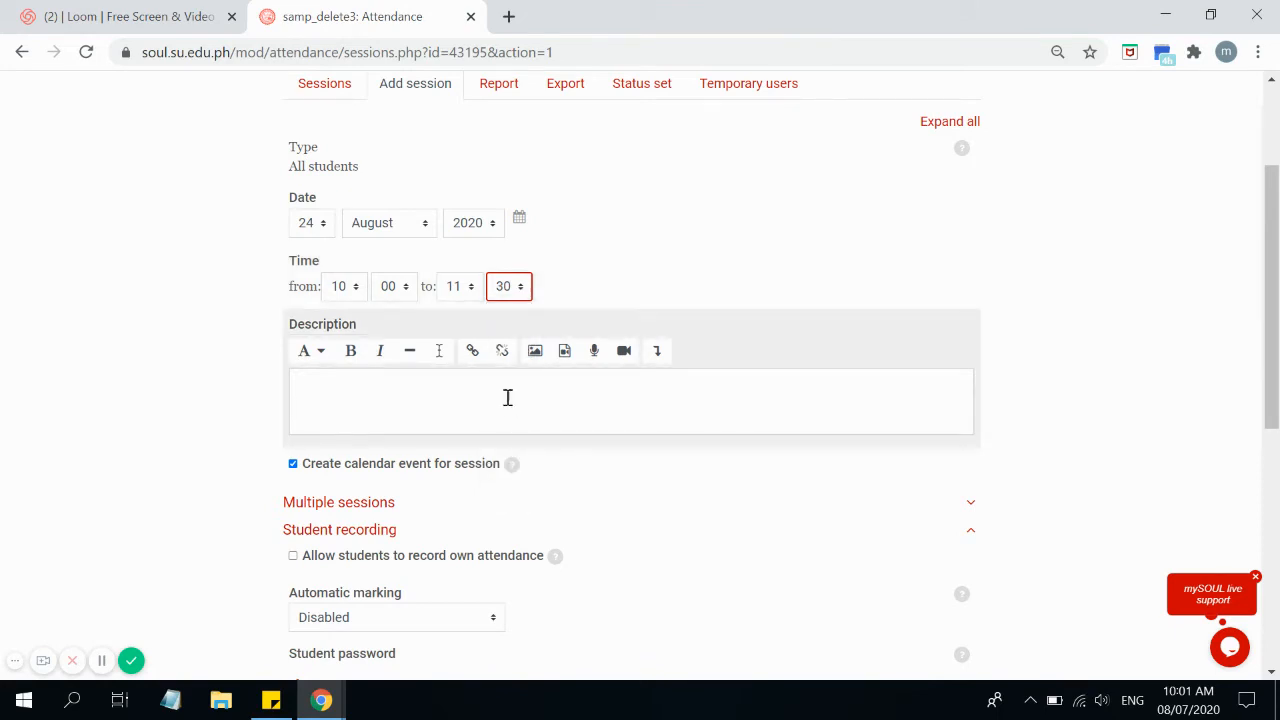
{"action": "left_click", "coordinate": [471, 287]}
{"action": "left_click_drag", "start_coordinate": [477, 341], "coordinate": [477, 400]}
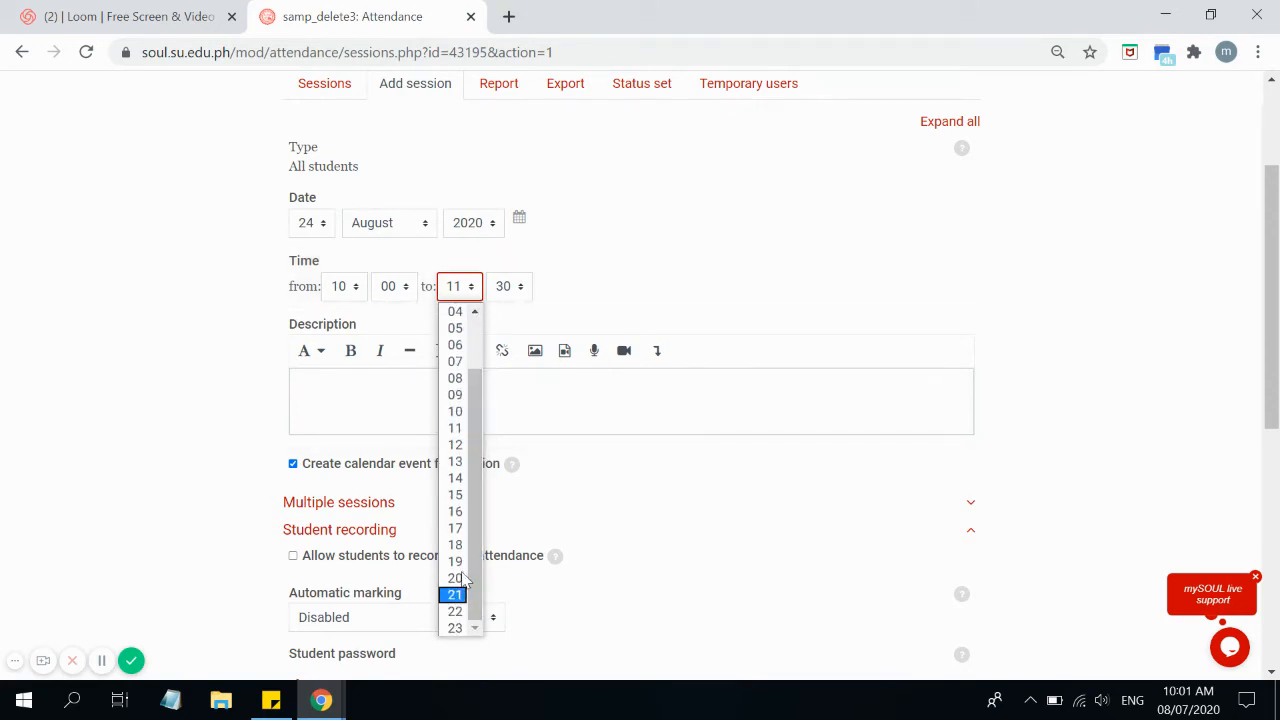
{"action": "left_click", "coordinate": [591, 238]}
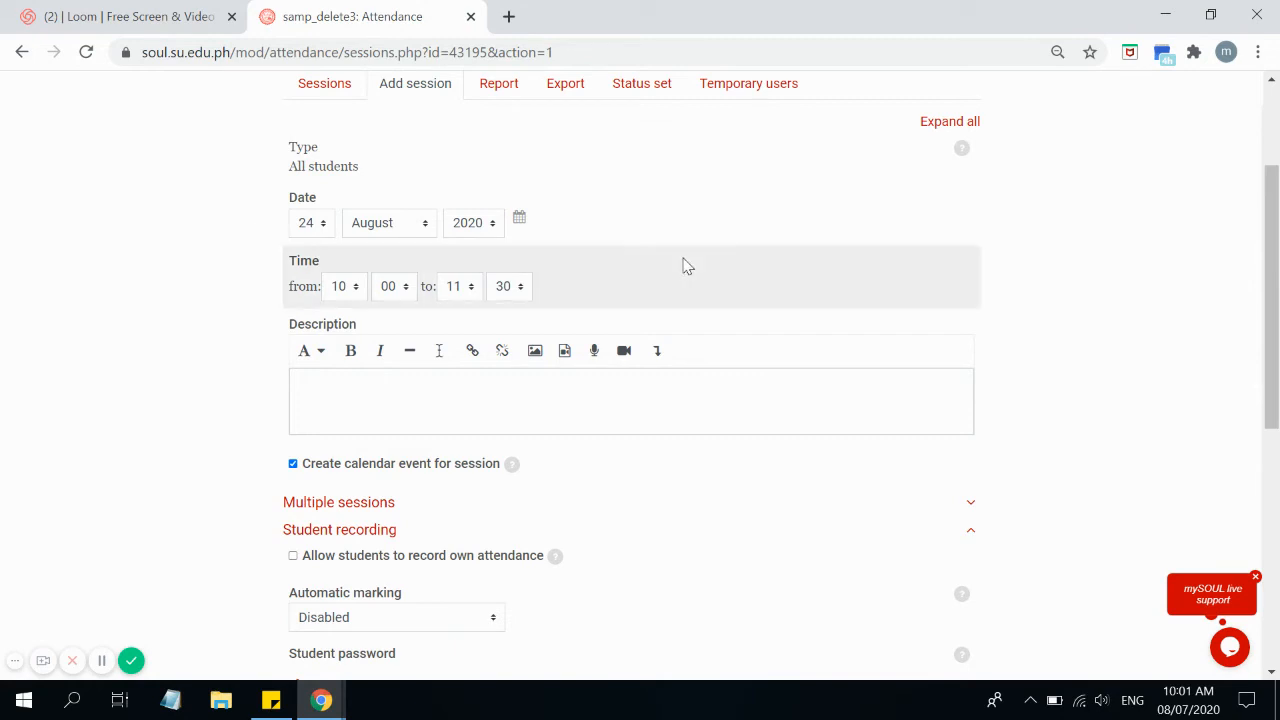
{"action": "scroll", "coordinate": [685, 266], "scroll_direction": "down", "scroll_amount": 1}
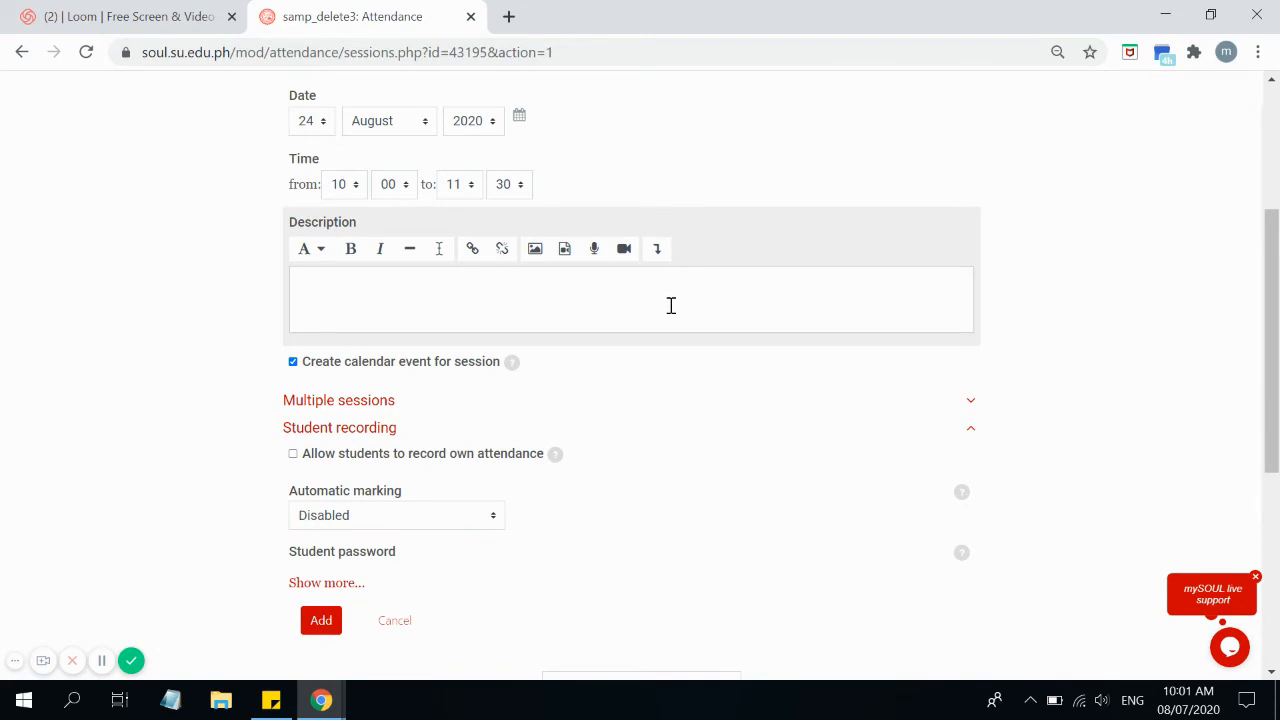
{"action": "scroll", "coordinate": [671, 305], "scroll_direction": "down", "scroll_amount": 1}
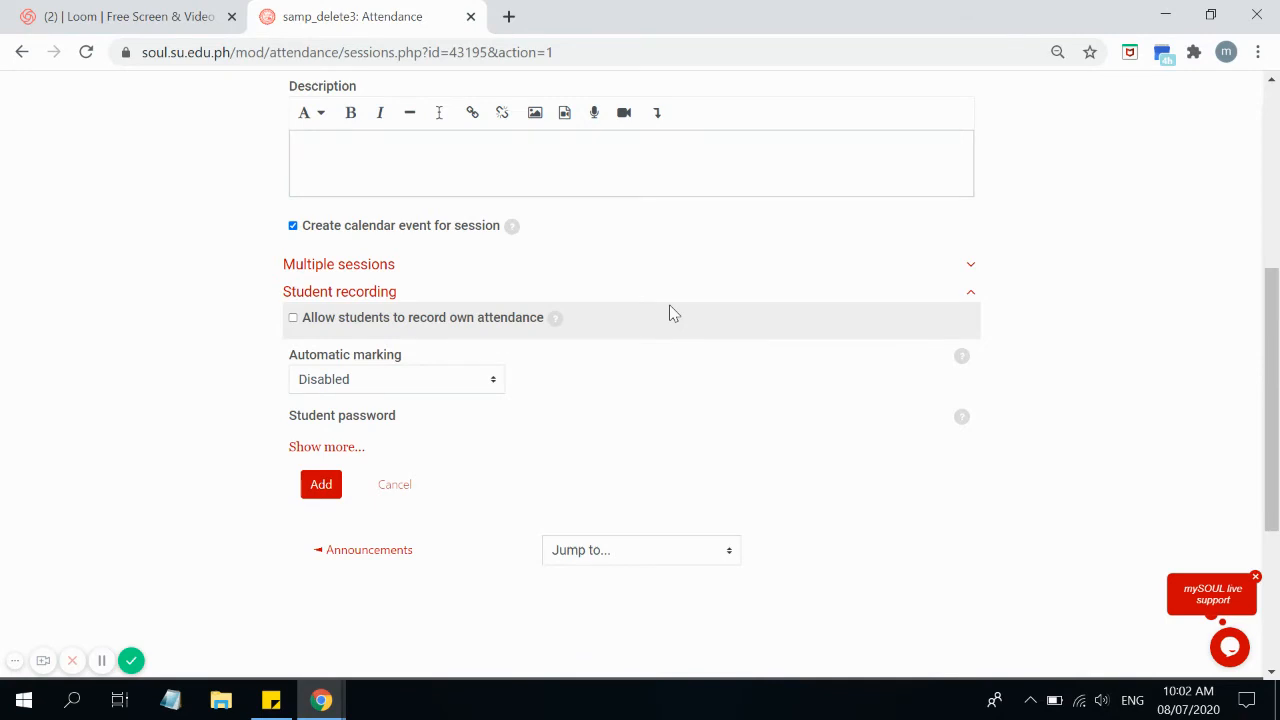
Make the session repeat on Tuesday and Thursday, every 1 week.
{"action": "left_click", "coordinate": [357, 266]}
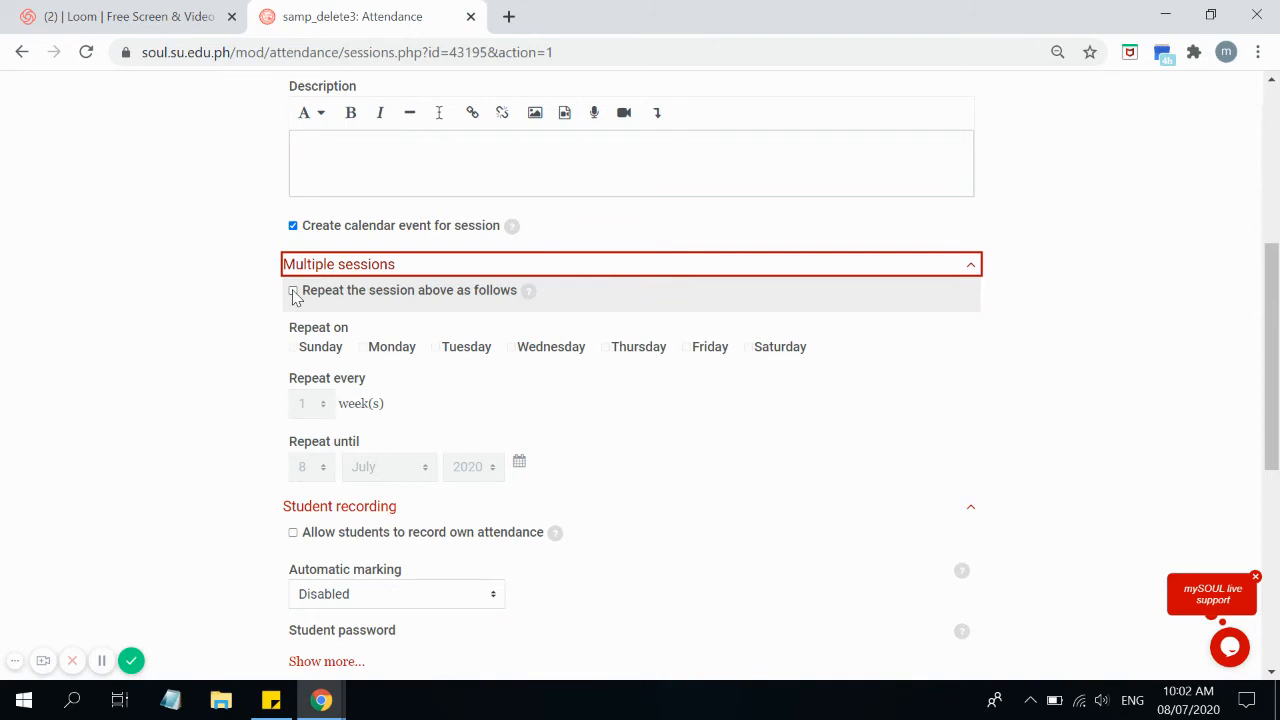
{"action": "left_click", "coordinate": [293, 291]}
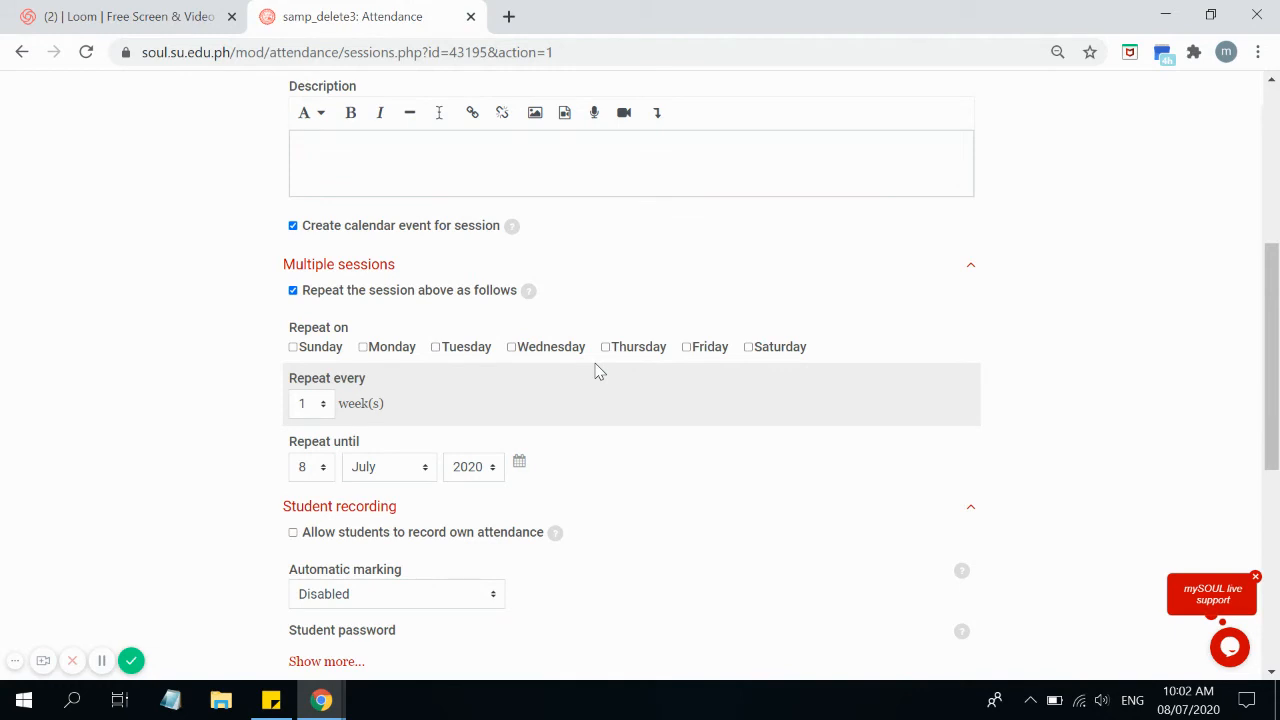
{"action": "left_click", "coordinate": [436, 347]}
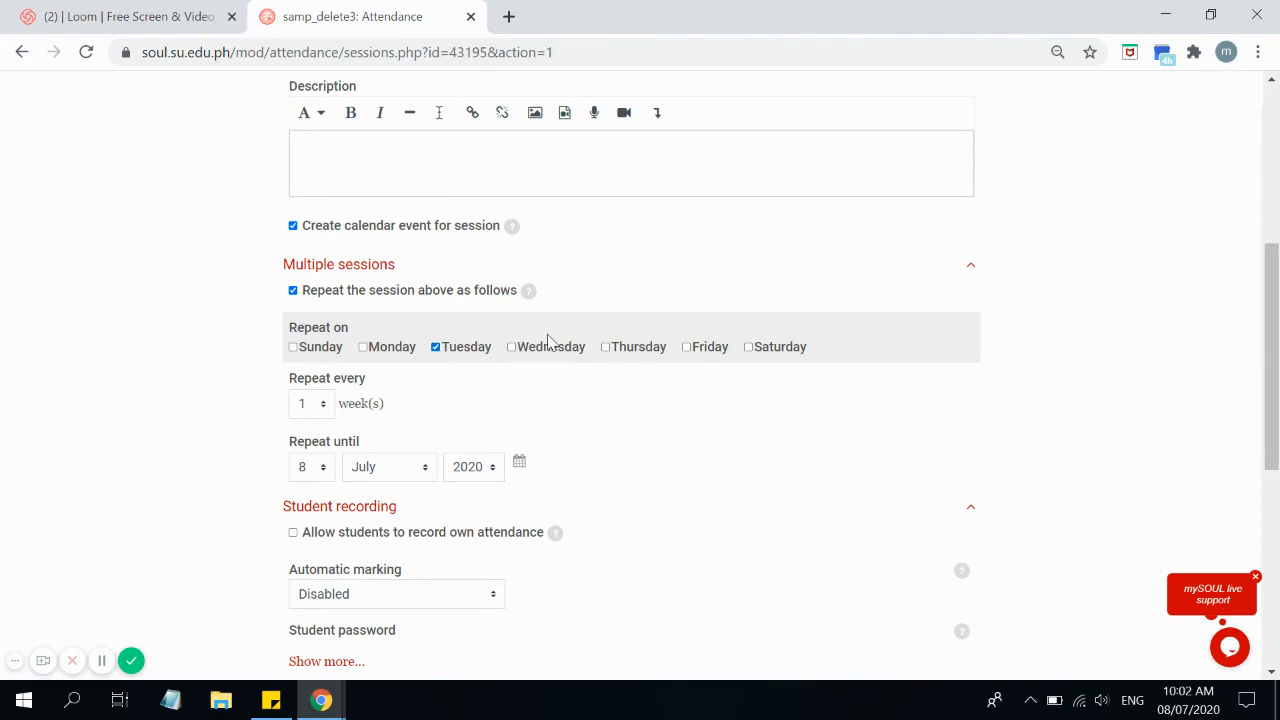
{"action": "left_click", "coordinate": [609, 350]}
{"action": "scroll", "coordinate": [680, 406], "scroll_direction": "down", "scroll_amount": 1}
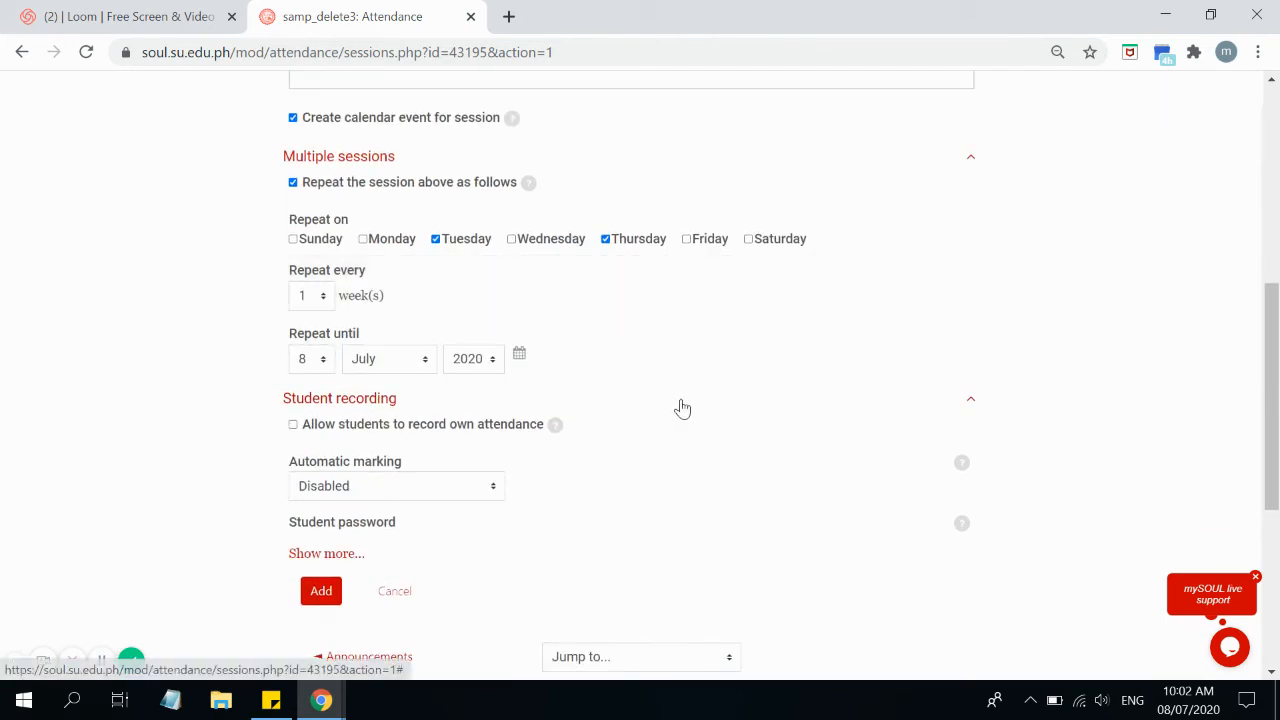
{"action": "left_click", "coordinate": [320, 296]}
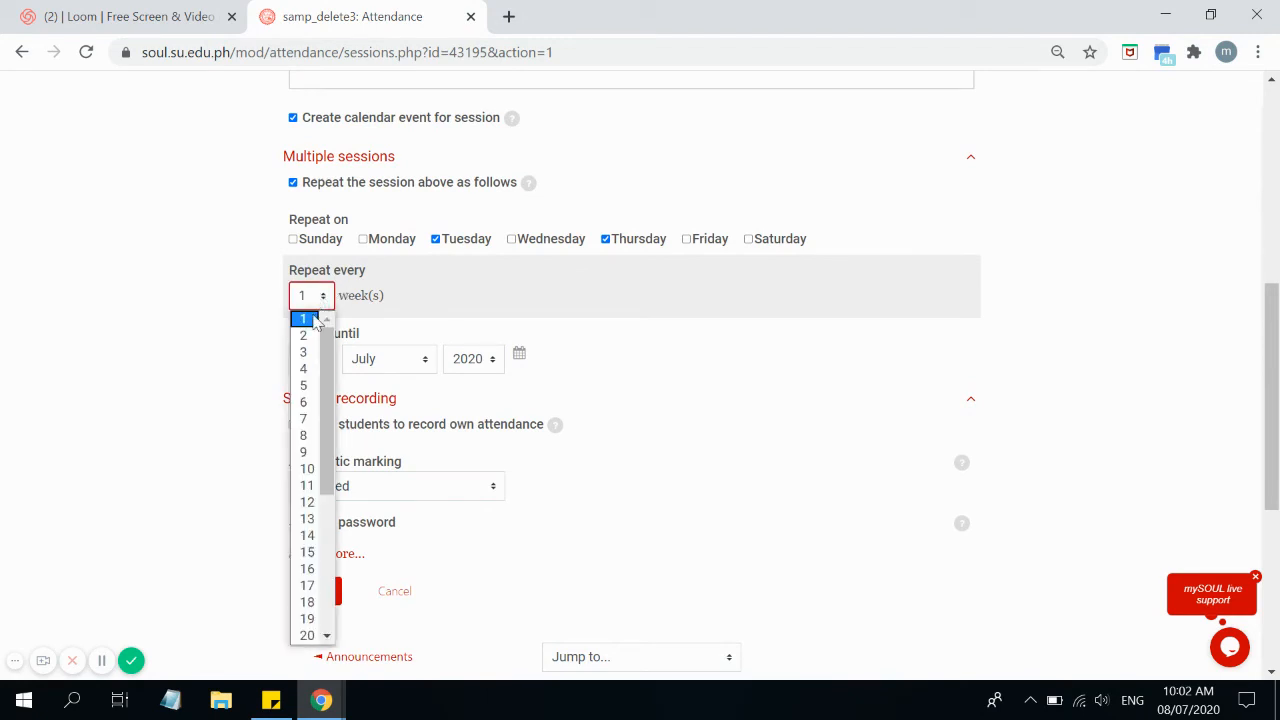
{"action": "left_click", "coordinate": [316, 320]}
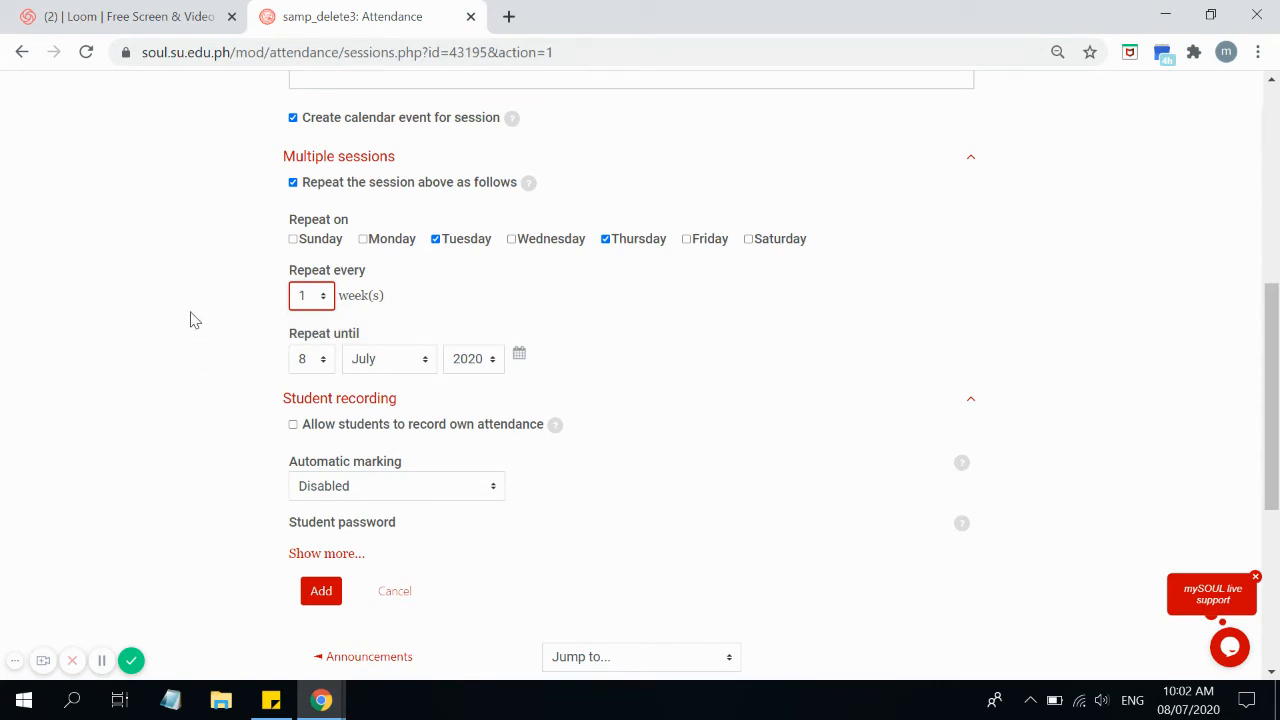
Set the session's repeat-until date to 18 December 2020.
{"action": "scroll", "coordinate": [192, 320], "scroll_direction": "up", "scroll_amount": 1}
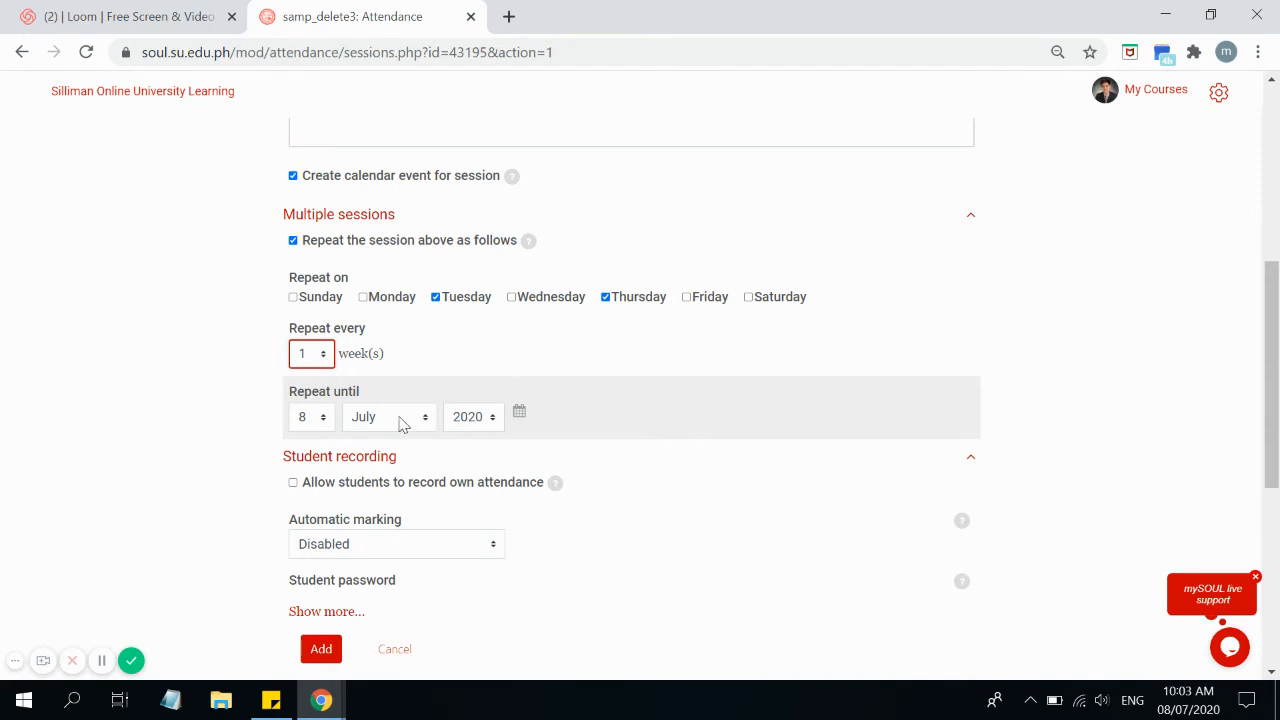
{"action": "left_click", "coordinate": [322, 418]}
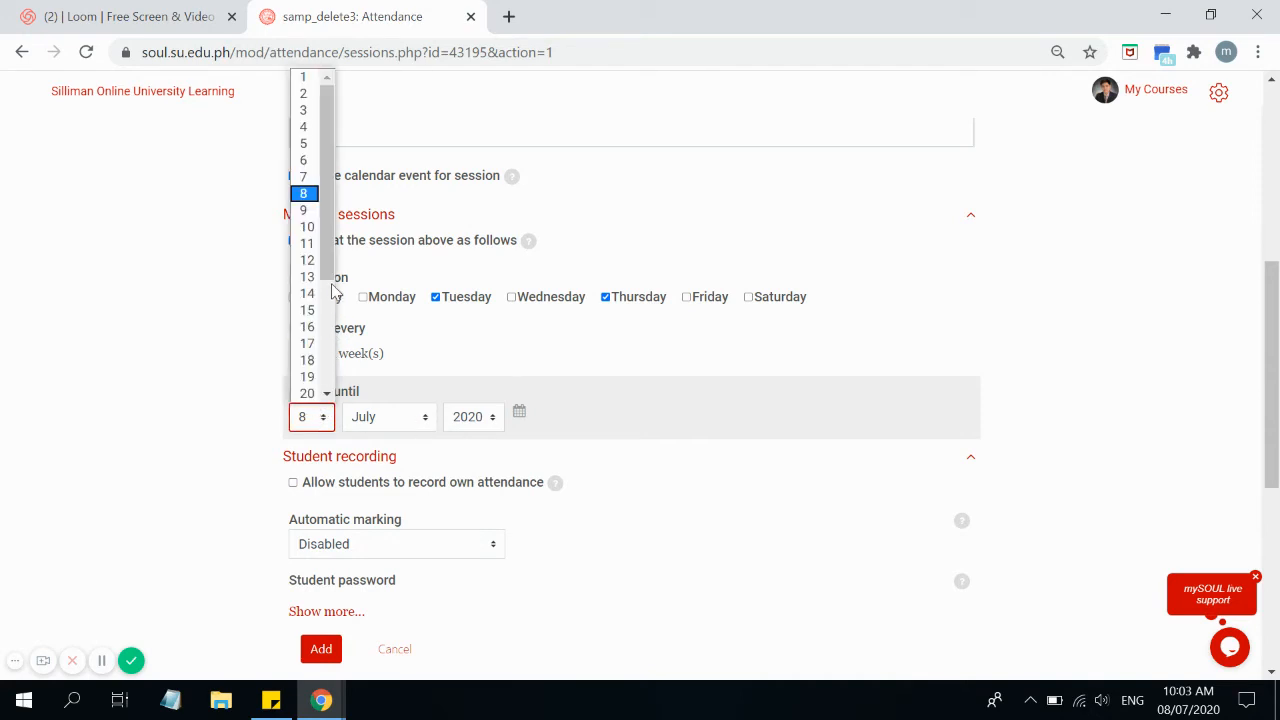
{"action": "left_click", "coordinate": [310, 360]}
{"action": "left_click", "coordinate": [412, 420]}
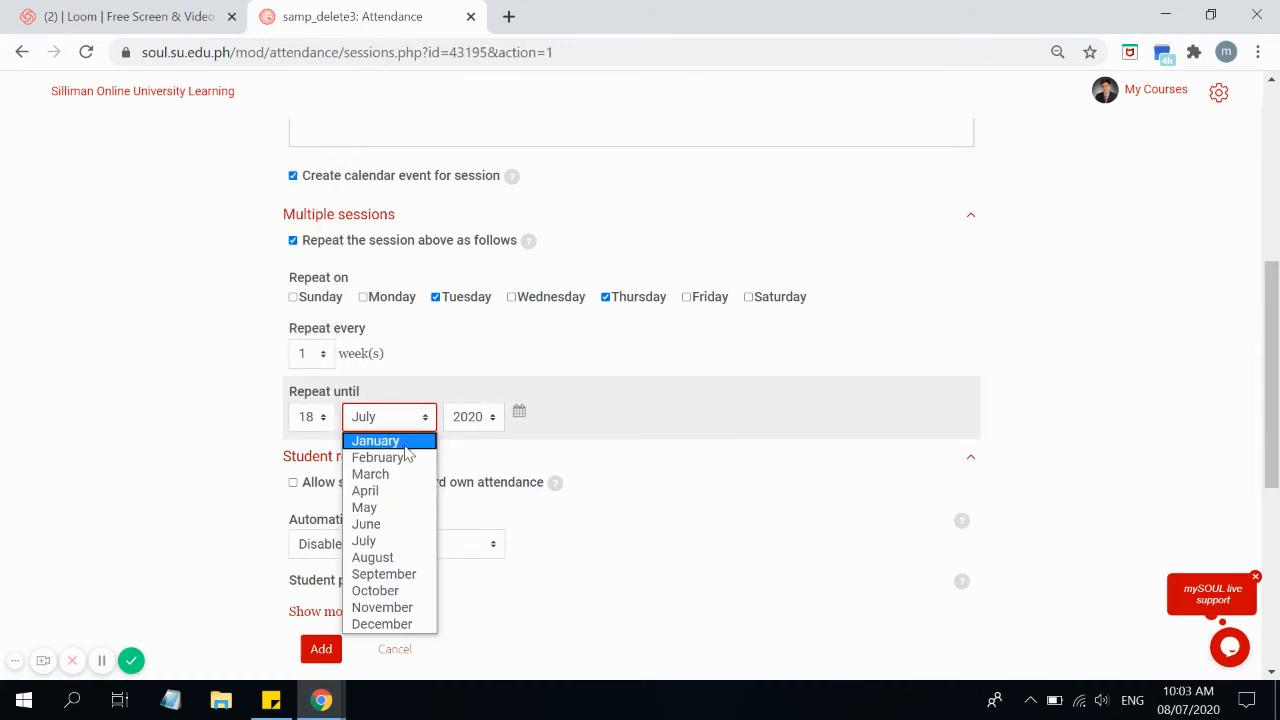
{"action": "left_click", "coordinate": [390, 624]}
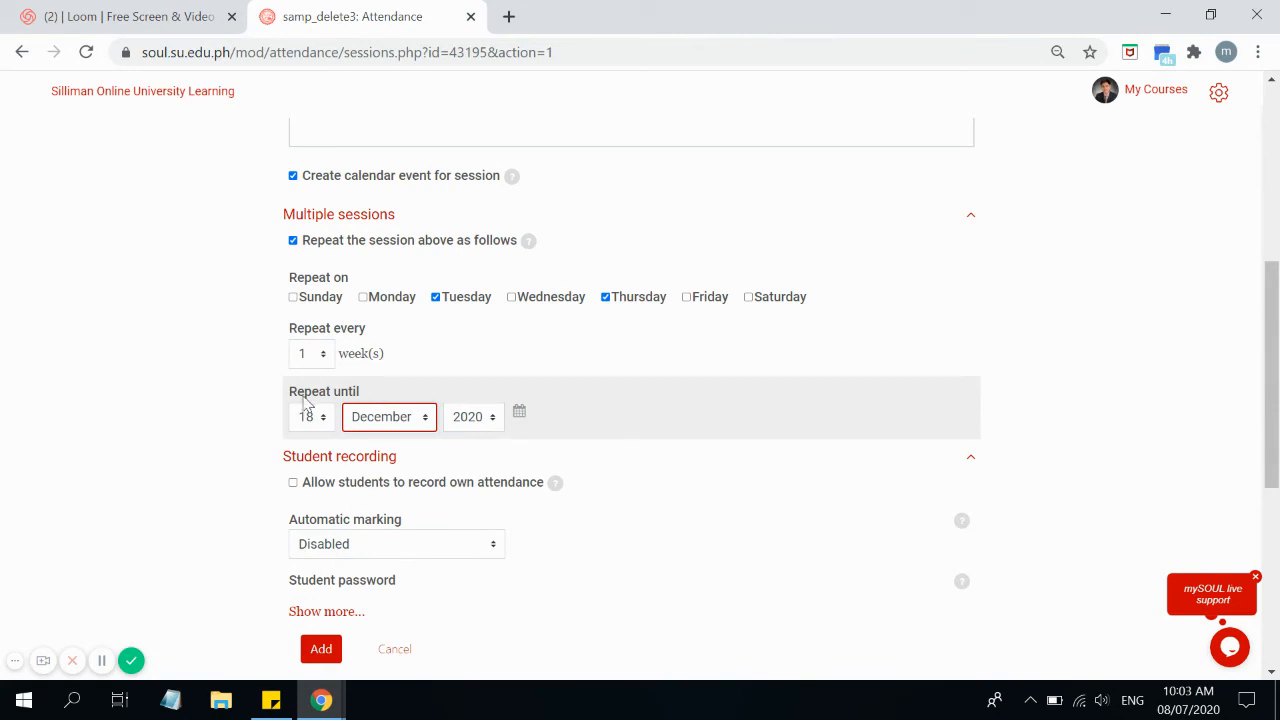
Allow students to record their own attendance with the highest available status selected automatically, and add the sessions.
{"action": "scroll", "coordinate": [717, 390], "scroll_direction": "down", "scroll_amount": 2}
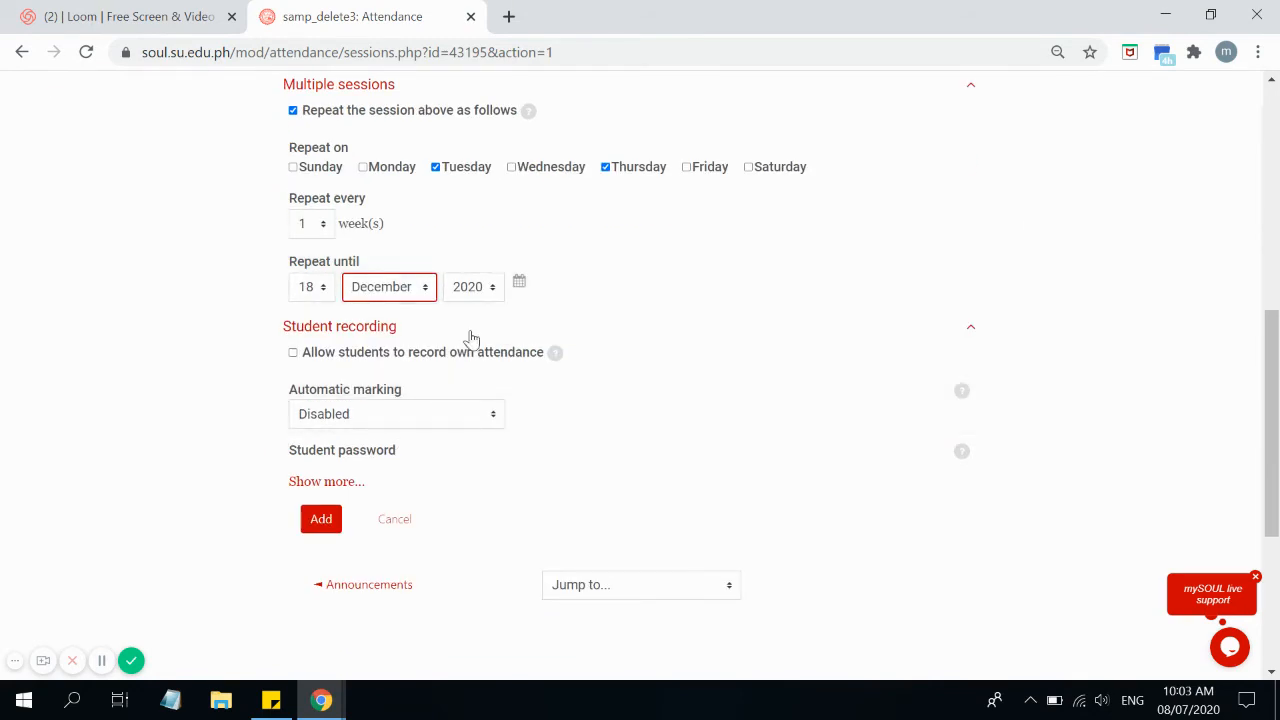
{"action": "left_click", "coordinate": [293, 354]}
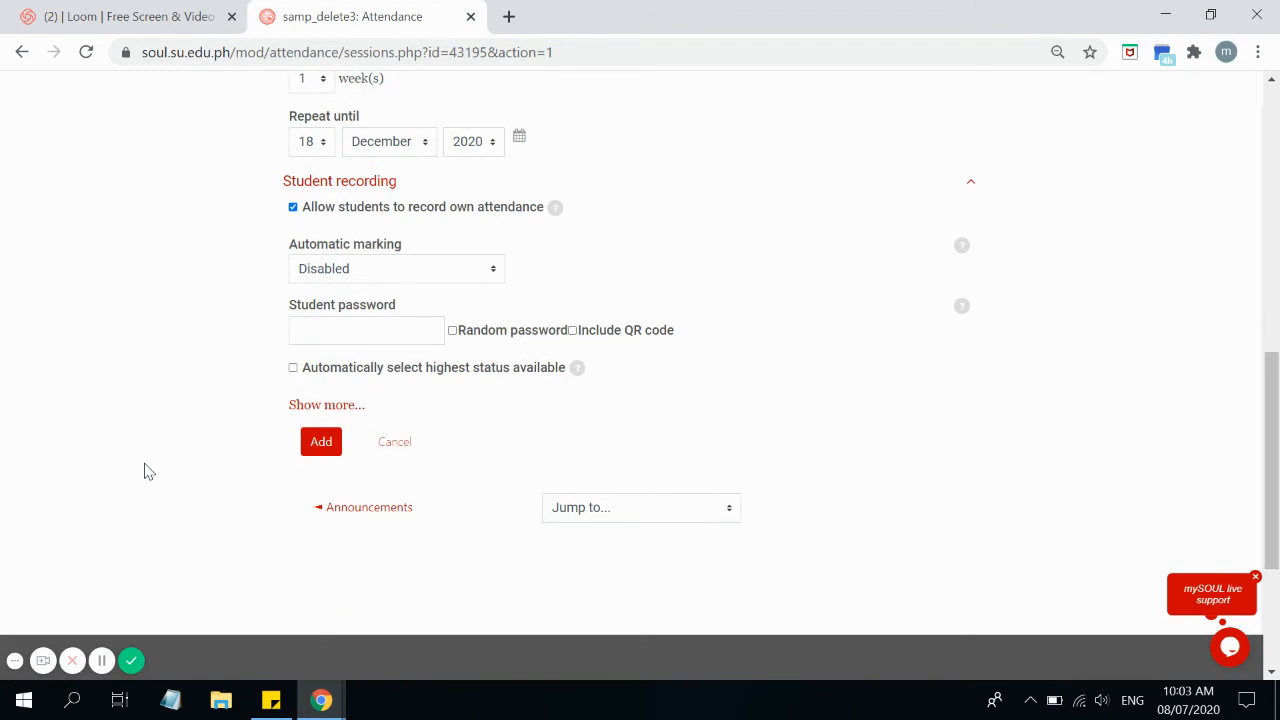
{"action": "scroll", "coordinate": [144, 471], "scroll_direction": "up", "scroll_amount": 1}
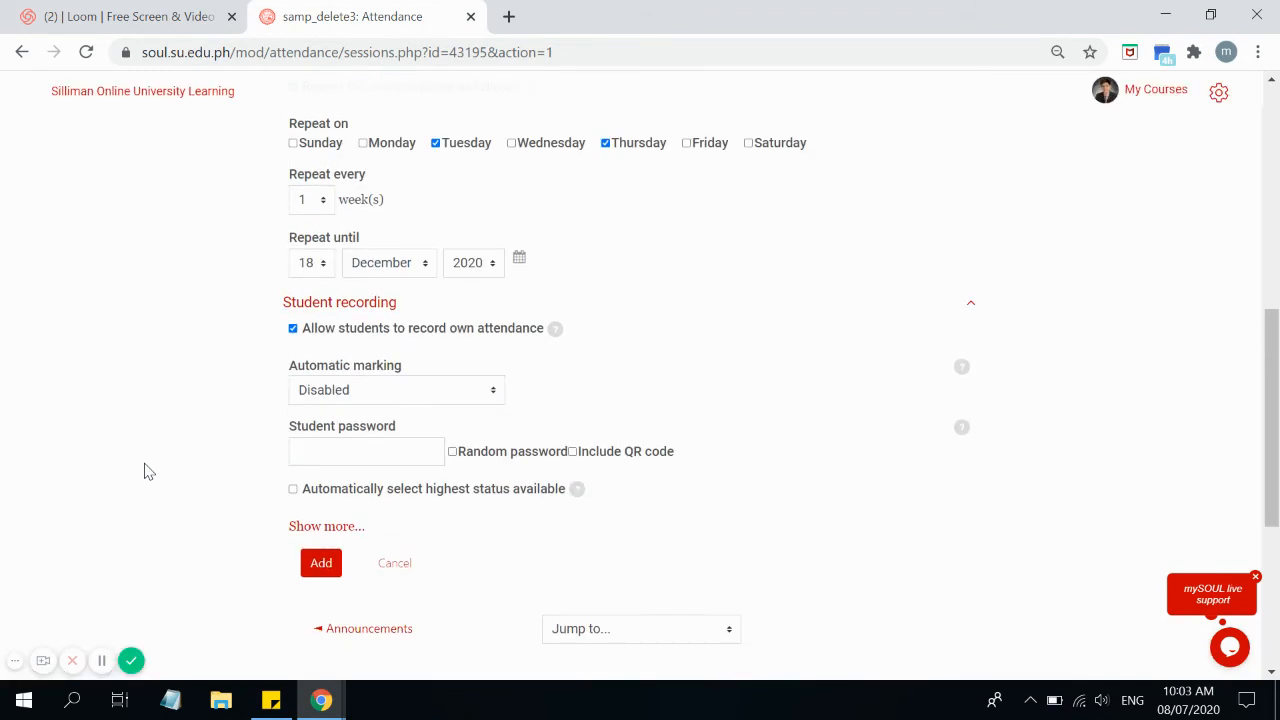
{"action": "left_click", "coordinate": [294, 491]}
{"action": "left_click", "coordinate": [320, 565]}
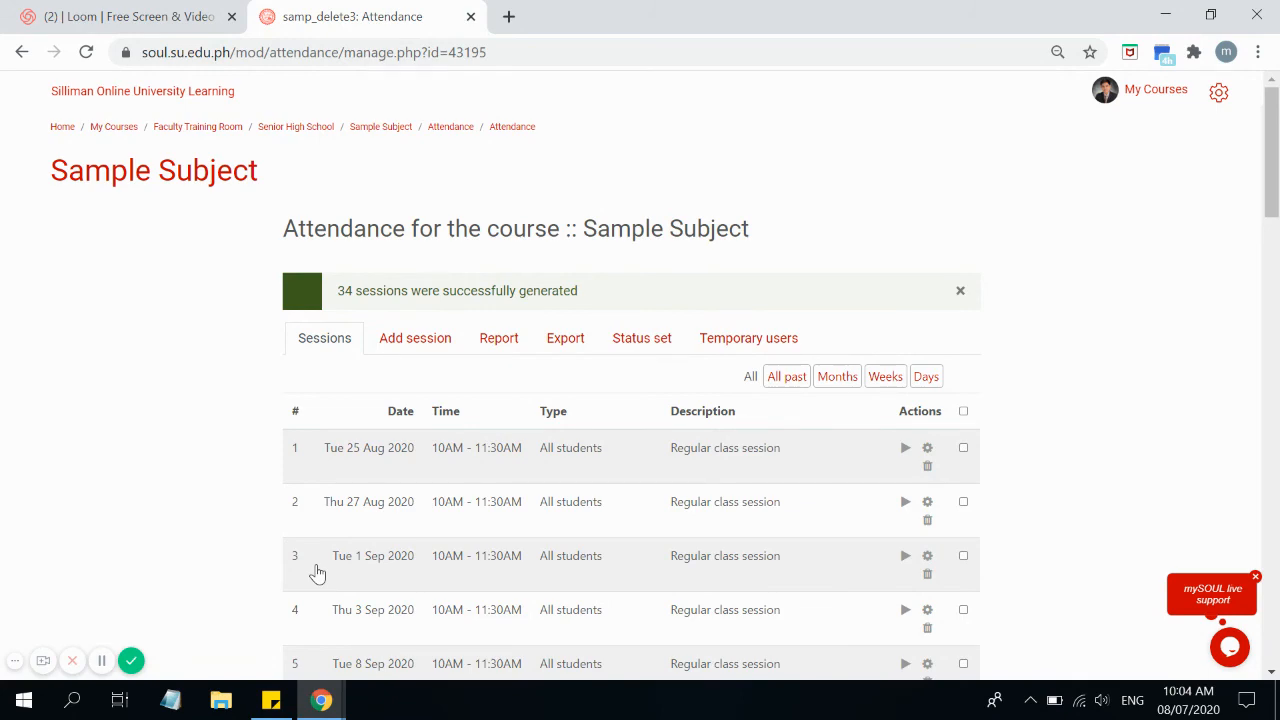
Review the generated session list from the first to the last session, checking the dates, times and available actions.
{"action": "scroll", "coordinate": [167, 543], "scroll_direction": "down", "scroll_amount": 20}
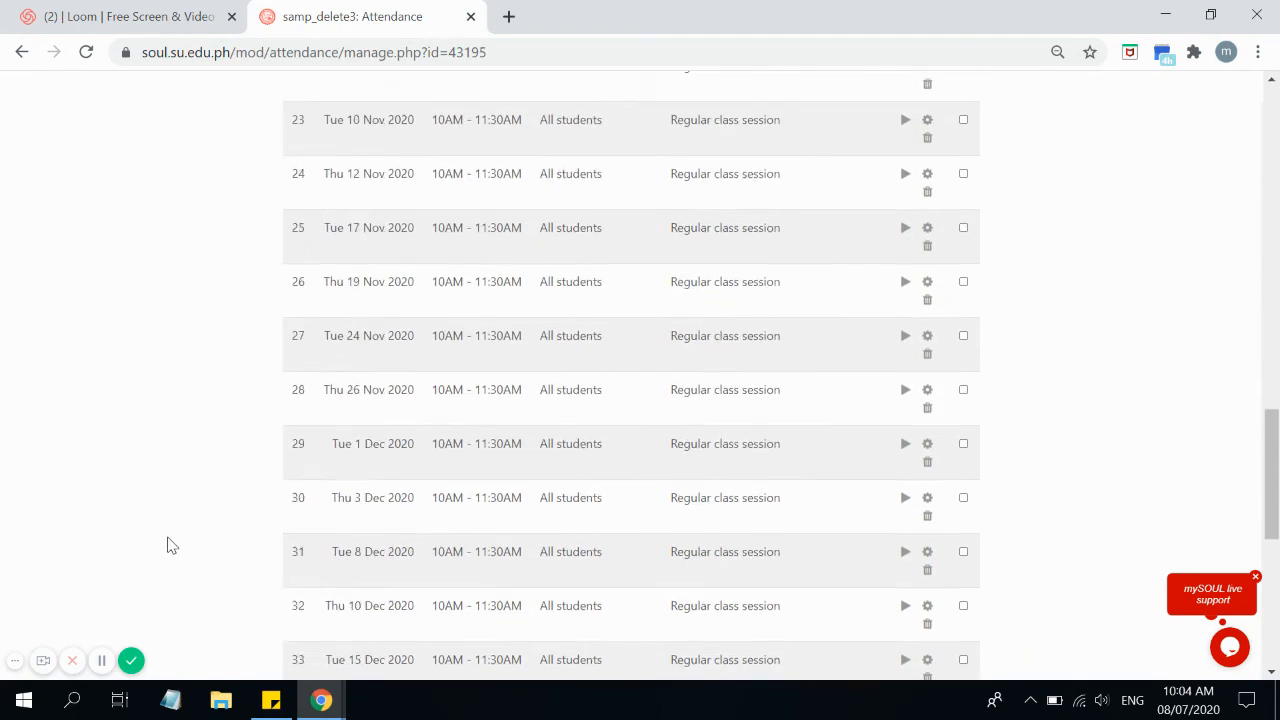
{"action": "scroll", "coordinate": [167, 543], "scroll_direction": "up", "scroll_amount": 2}
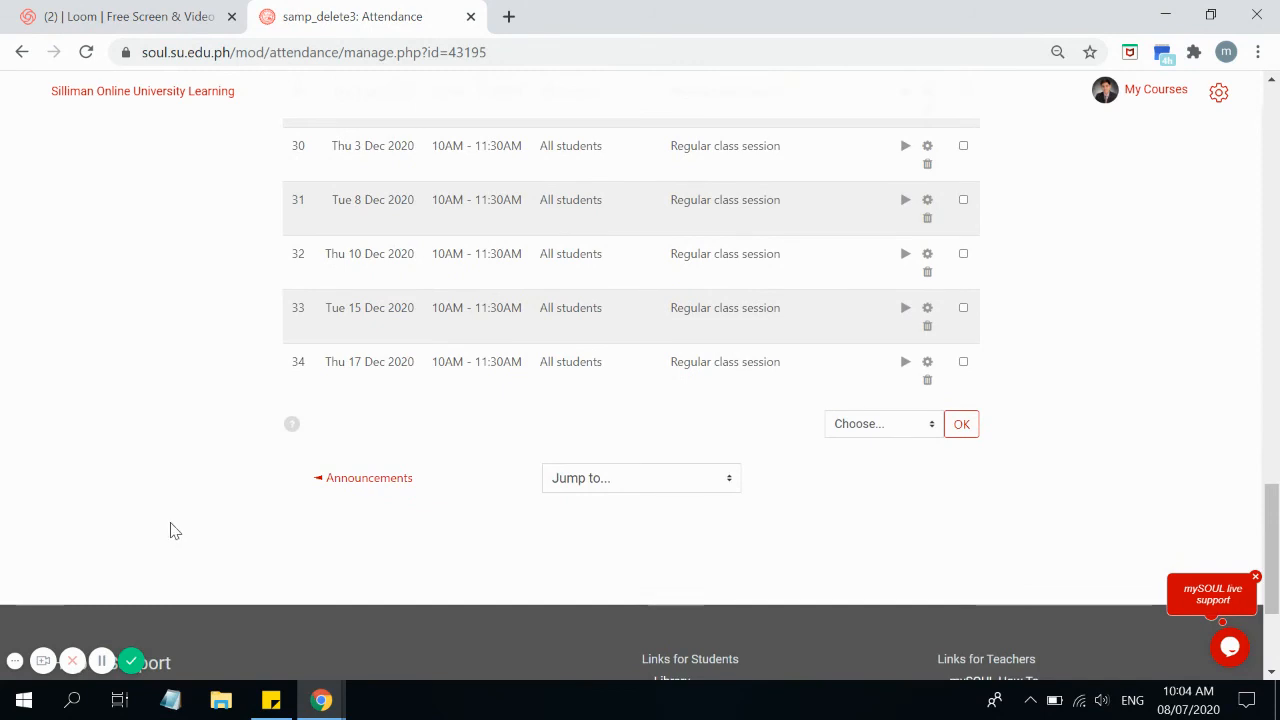
{"action": "scroll", "coordinate": [170, 520], "scroll_direction": "up", "scroll_amount": 4}
{"action": "scroll", "coordinate": [168, 520], "scroll_direction": "up", "scroll_amount": 12}
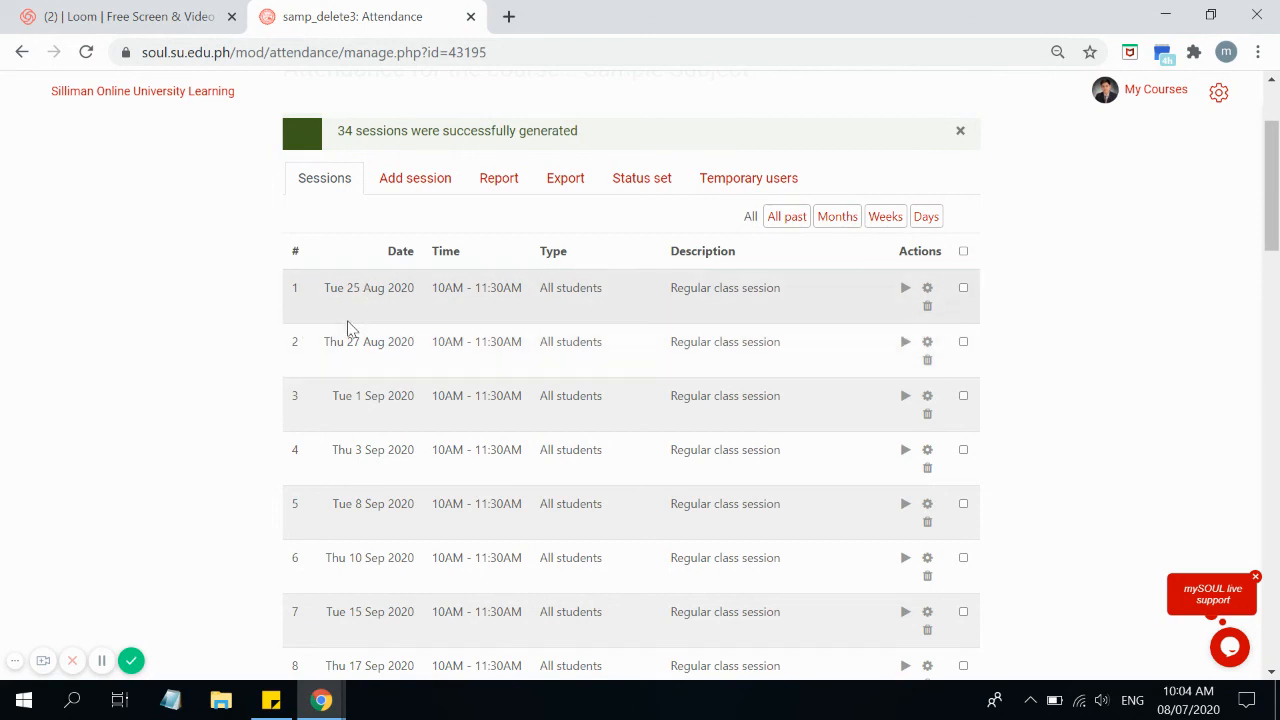
{"action": "scroll", "coordinate": [196, 390], "scroll_direction": "down", "scroll_amount": 1}
{"action": "scroll", "coordinate": [196, 390], "scroll_direction": "down", "scroll_amount": 15}
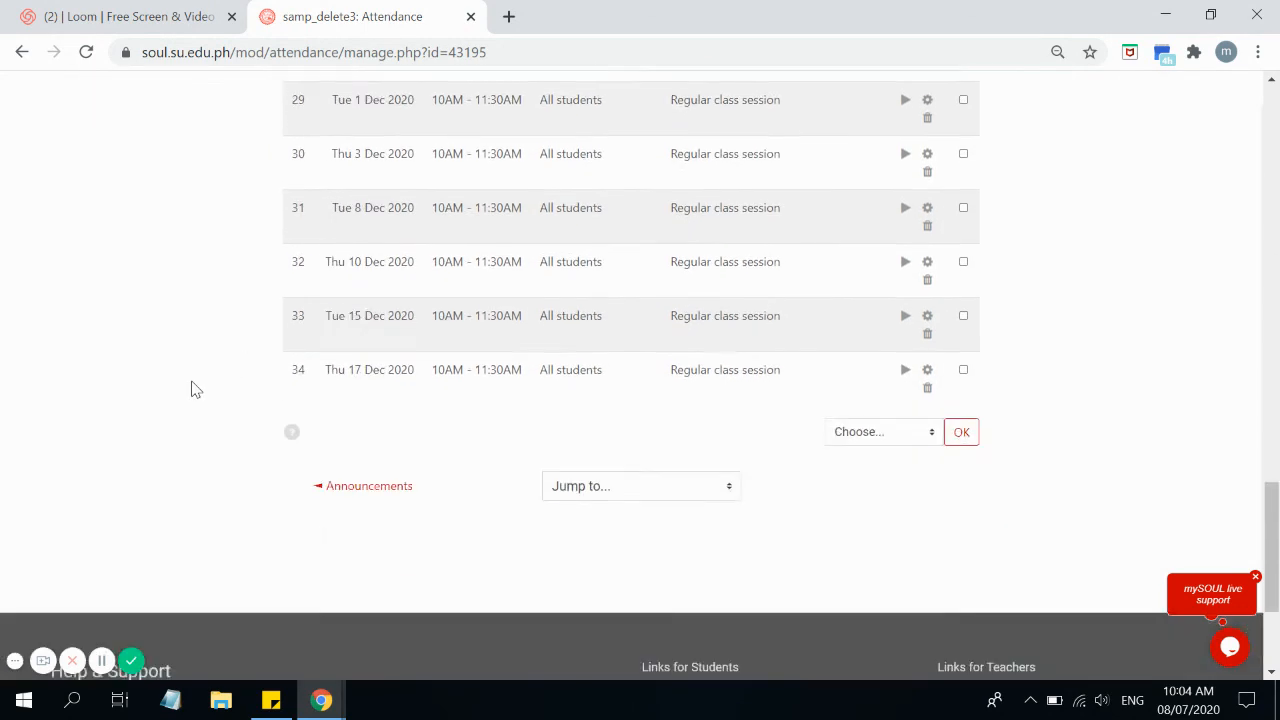
{"action": "scroll", "coordinate": [177, 357], "scroll_direction": "up", "scroll_amount": 1}
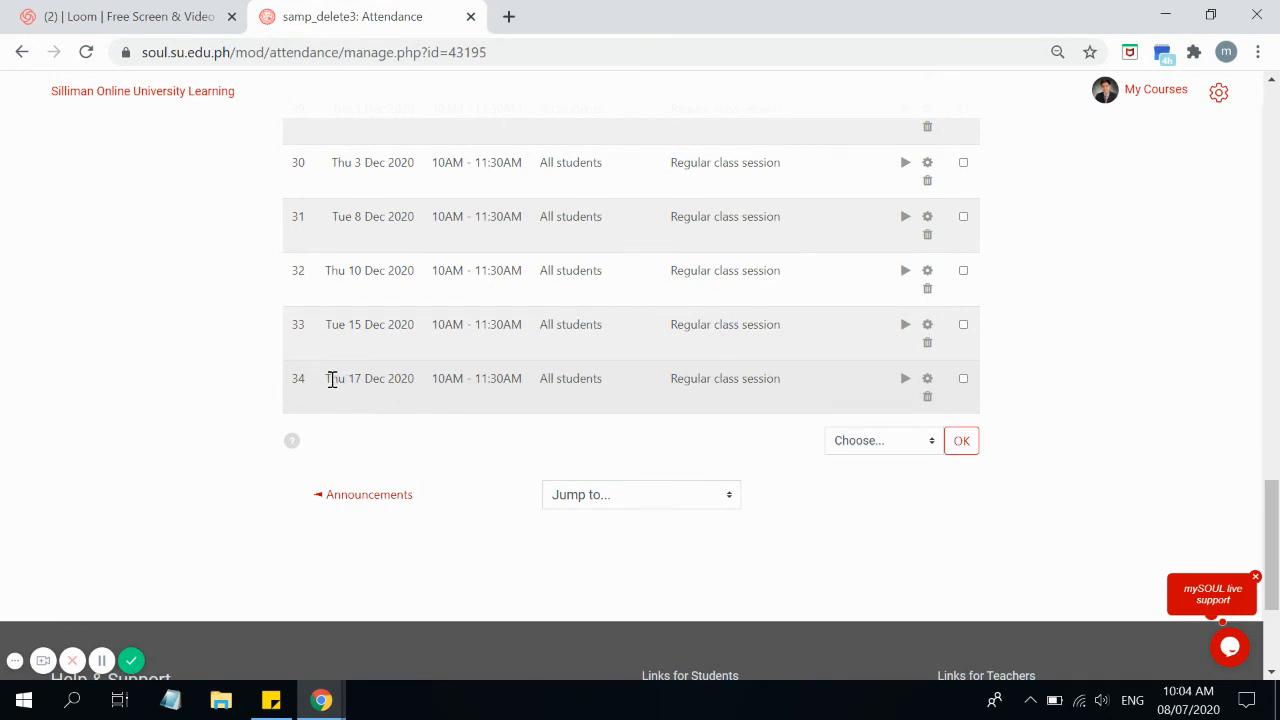
{"action": "scroll", "coordinate": [331, 379], "scroll_direction": "up", "scroll_amount": 20}
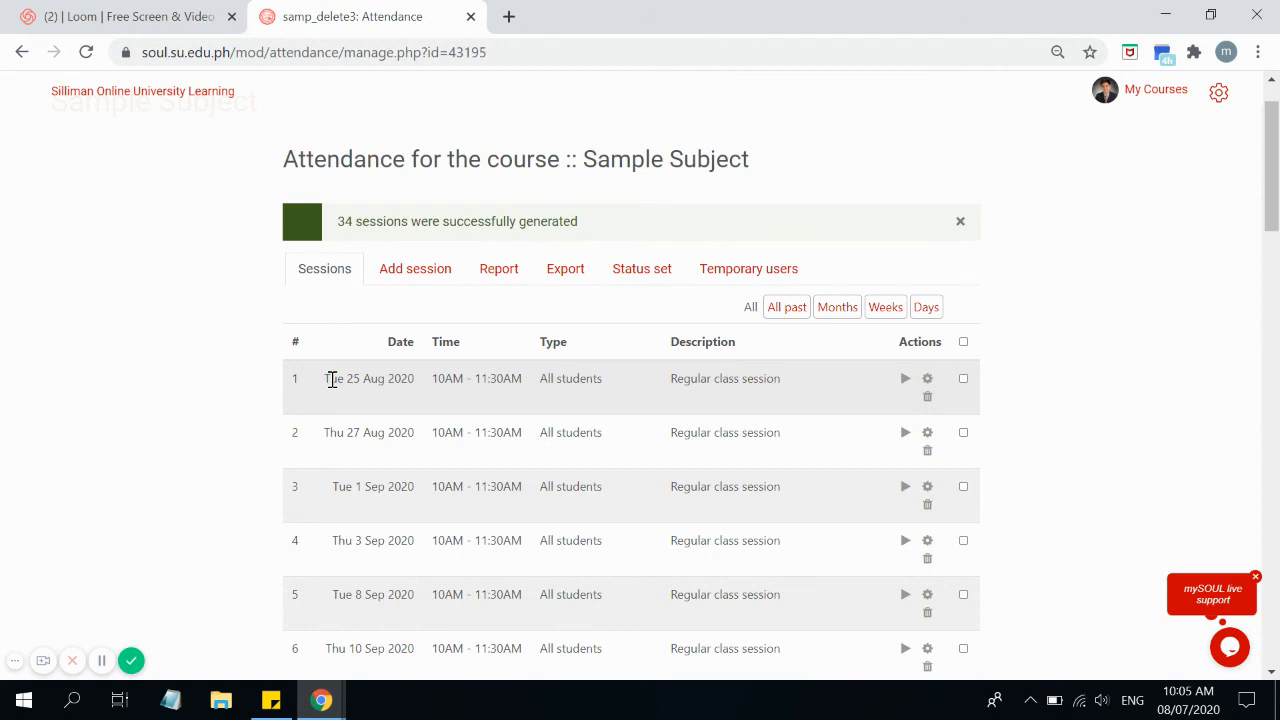
{"action": "scroll", "coordinate": [930, 405], "scroll_direction": "down", "scroll_amount": 2}
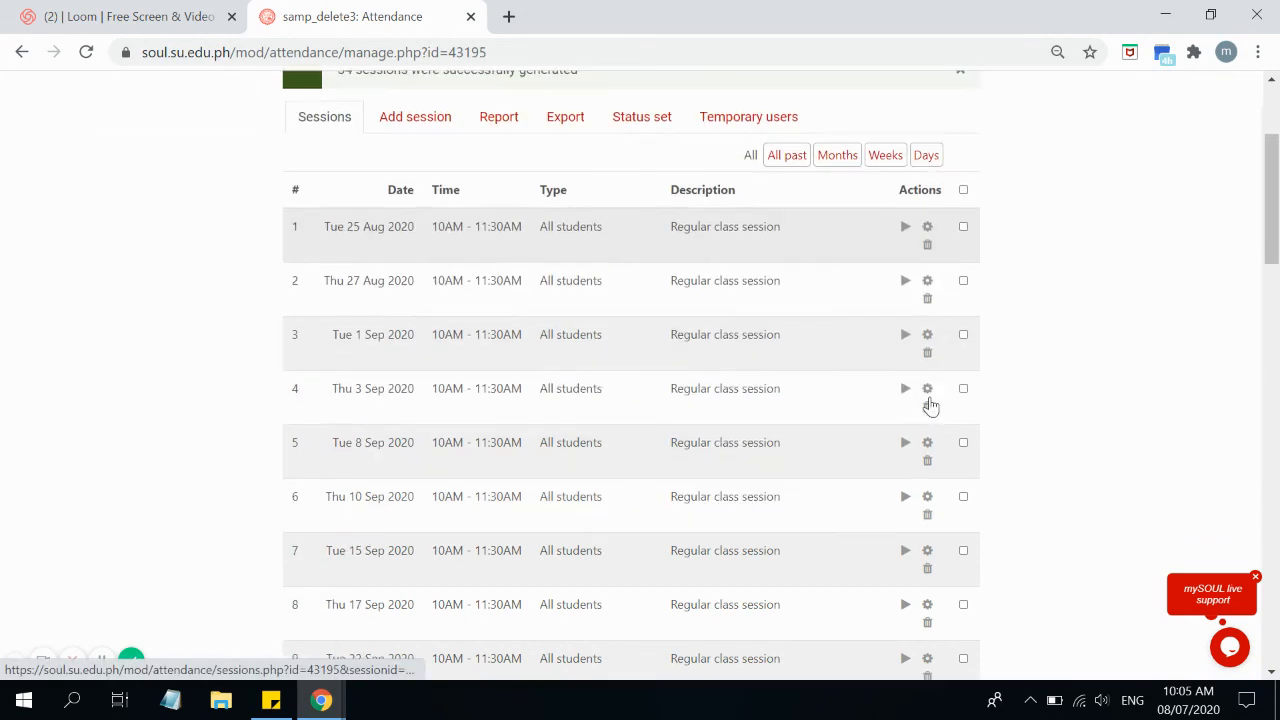
{"action": "scroll", "coordinate": [930, 405], "scroll_direction": "down", "scroll_amount": 4}
{"action": "scroll", "coordinate": [930, 405], "scroll_direction": "up", "scroll_amount": 3}
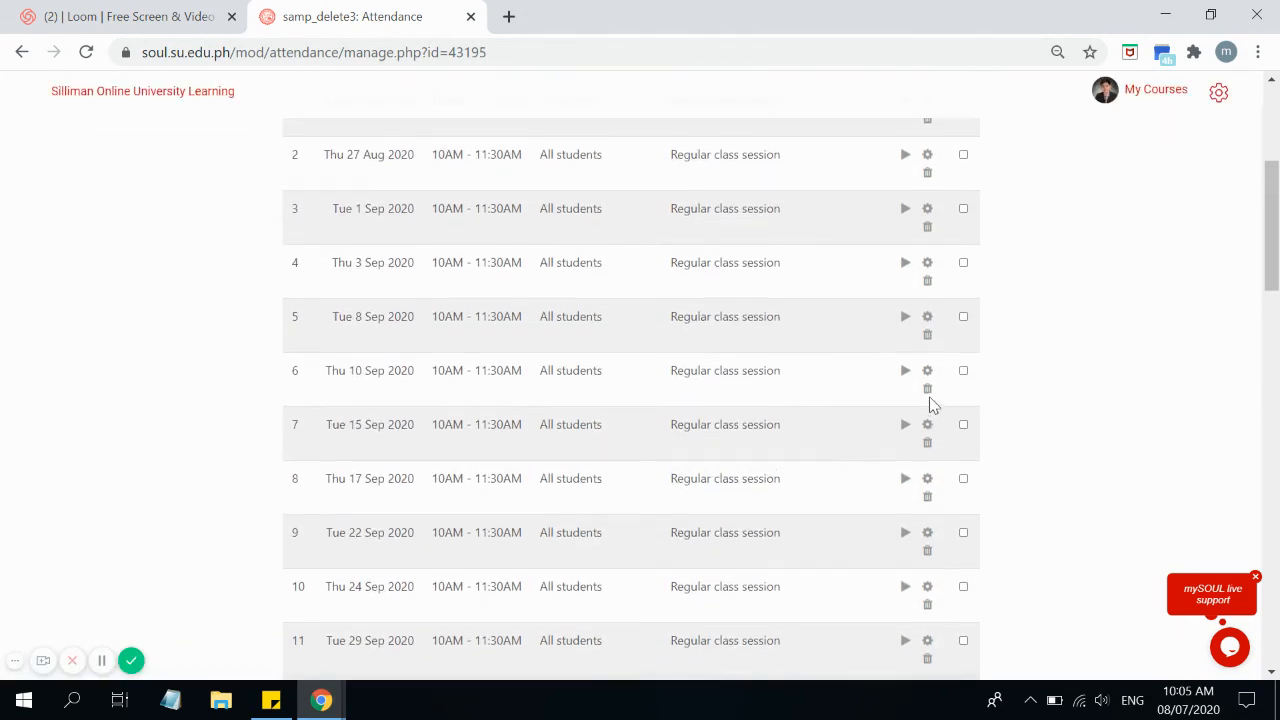
{"action": "scroll", "coordinate": [930, 405], "scroll_direction": "up", "scroll_amount": 3}
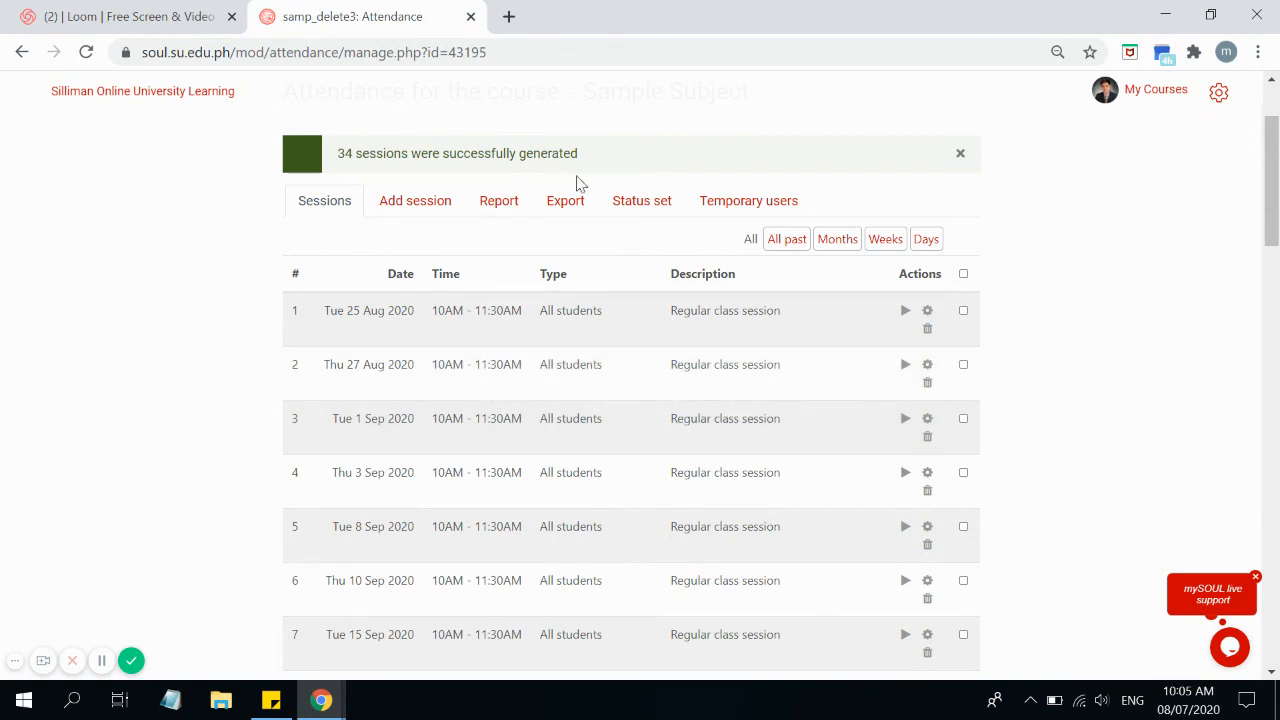
Open the attendance status set and start editing the minutes for which the Present status is available to students.
{"action": "left_click", "coordinate": [648, 208]}
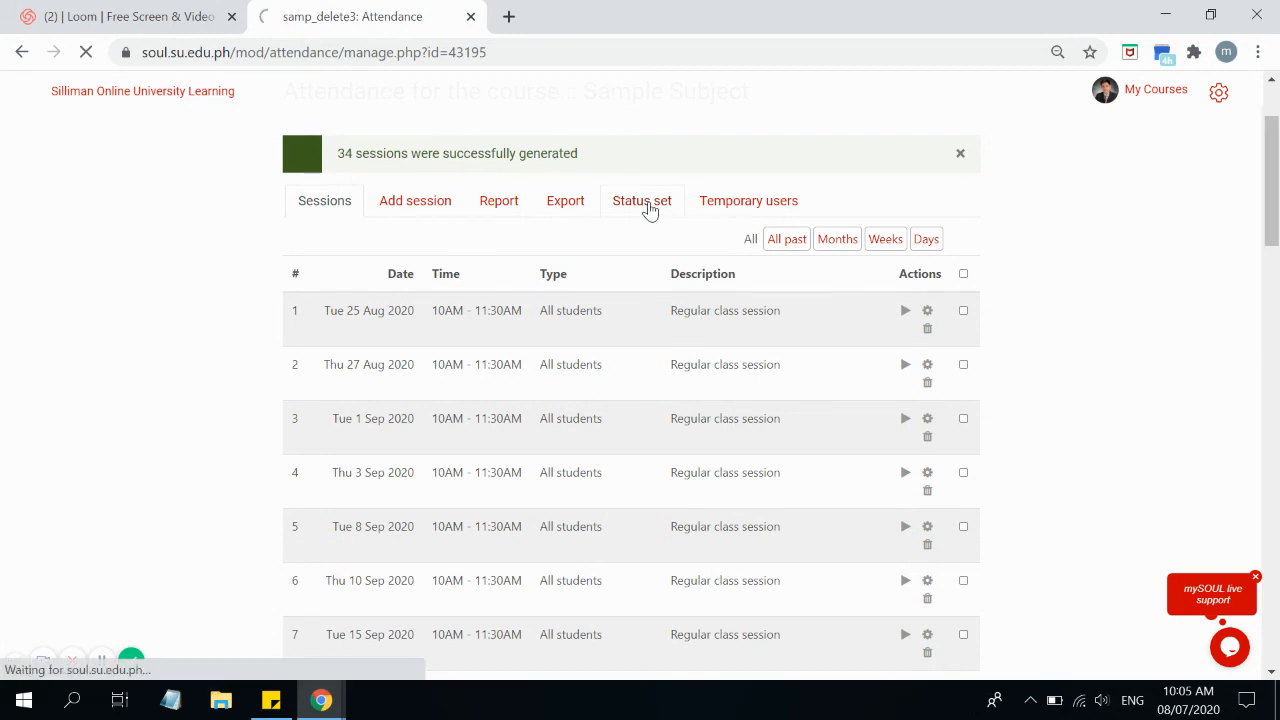
{"action": "scroll", "coordinate": [829, 363], "scroll_direction": "down", "scroll_amount": 3}
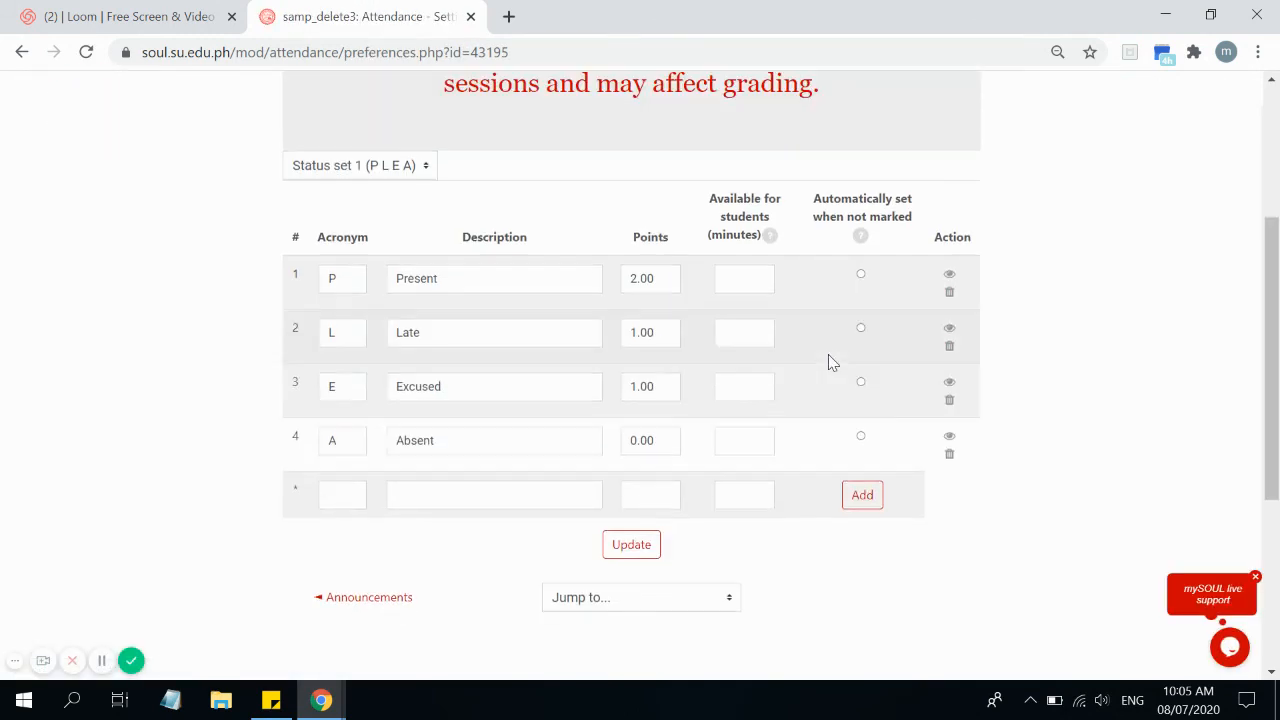
{"action": "left_click_drag", "start_coordinate": [451, 280], "coordinate": [380, 282]}
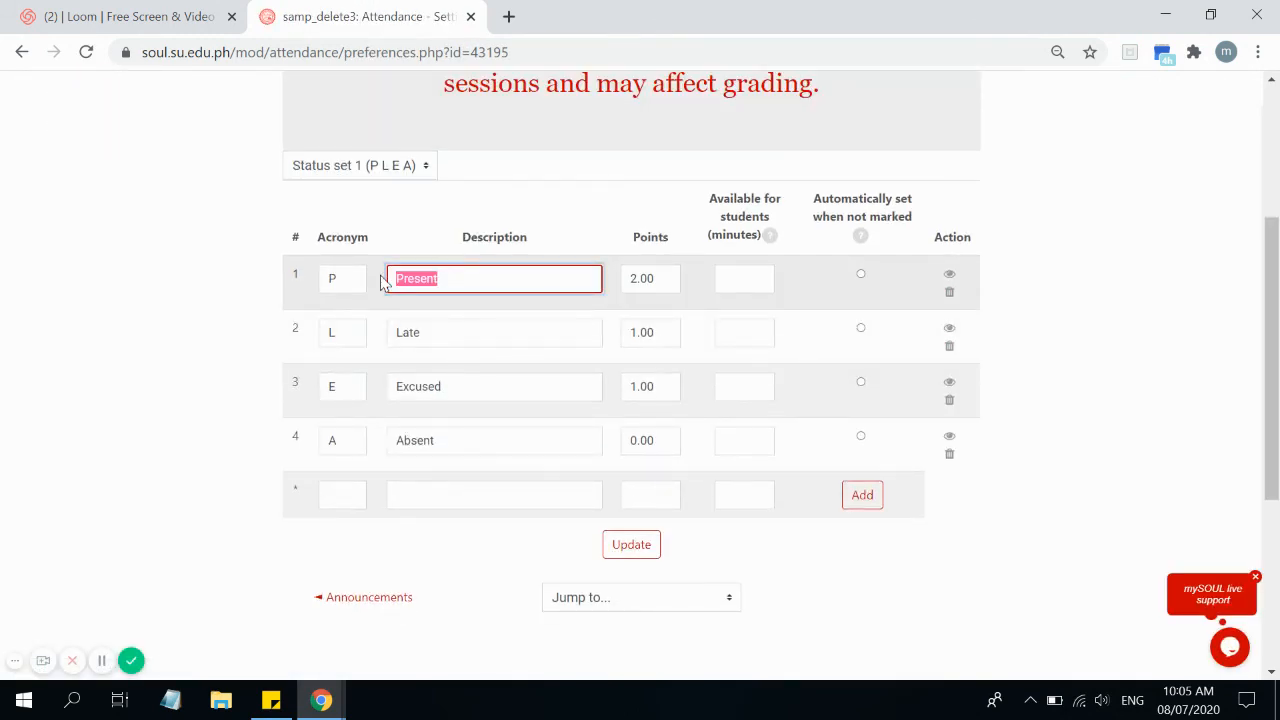
{"action": "left_click", "coordinate": [746, 270]}
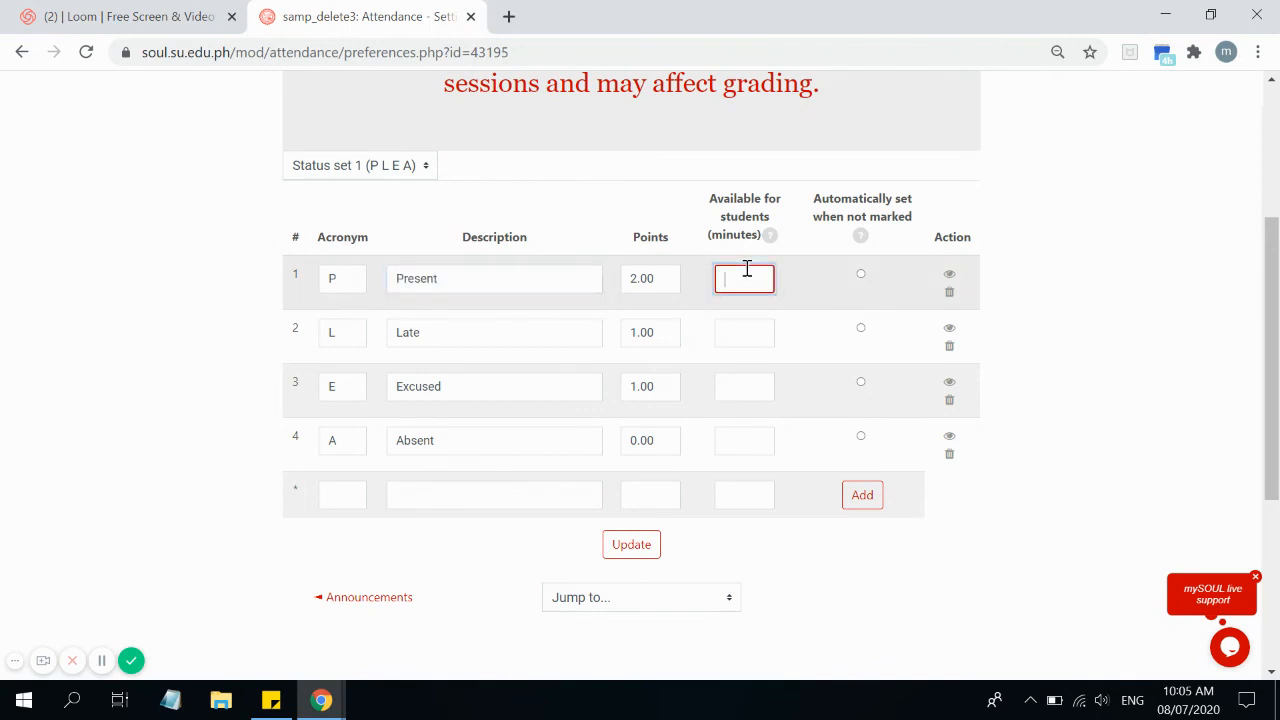